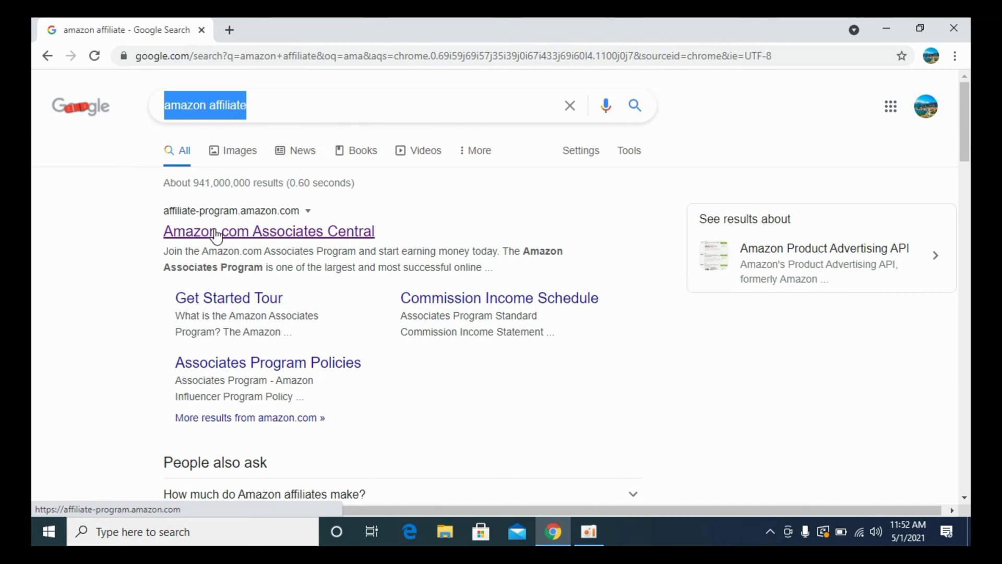
Open Amazon Associates Central's signup and start creating a new Amazon account.
click(286, 236)
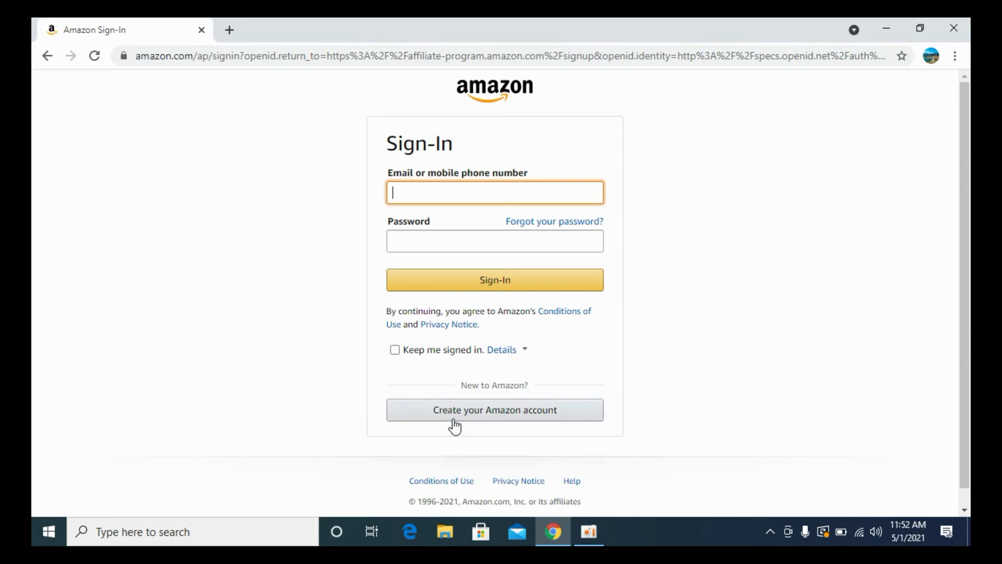
click(500, 411)
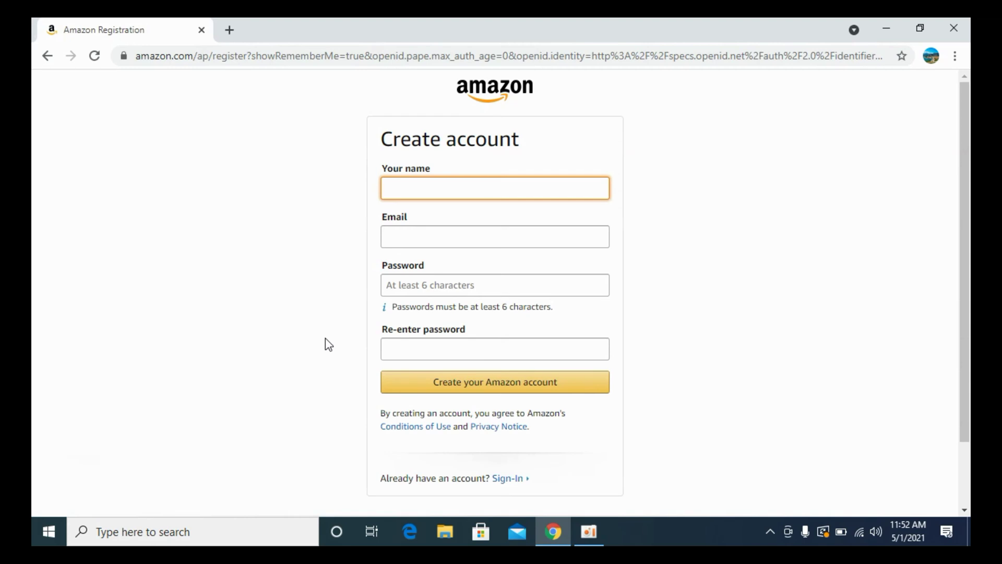
Register the Amazon account with the user's name, e-mail address and a matching password.
text(Kashif)
key(Tab)
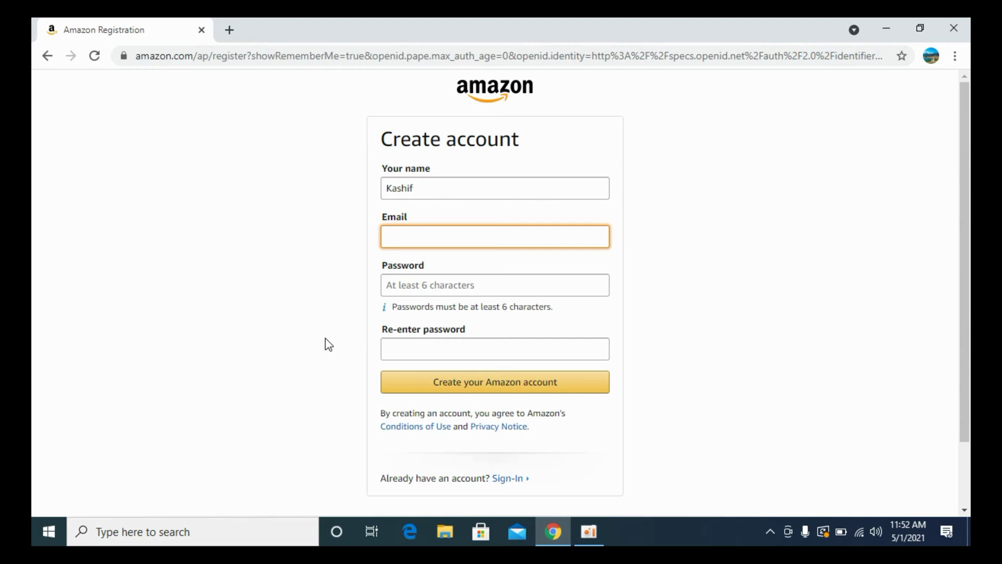
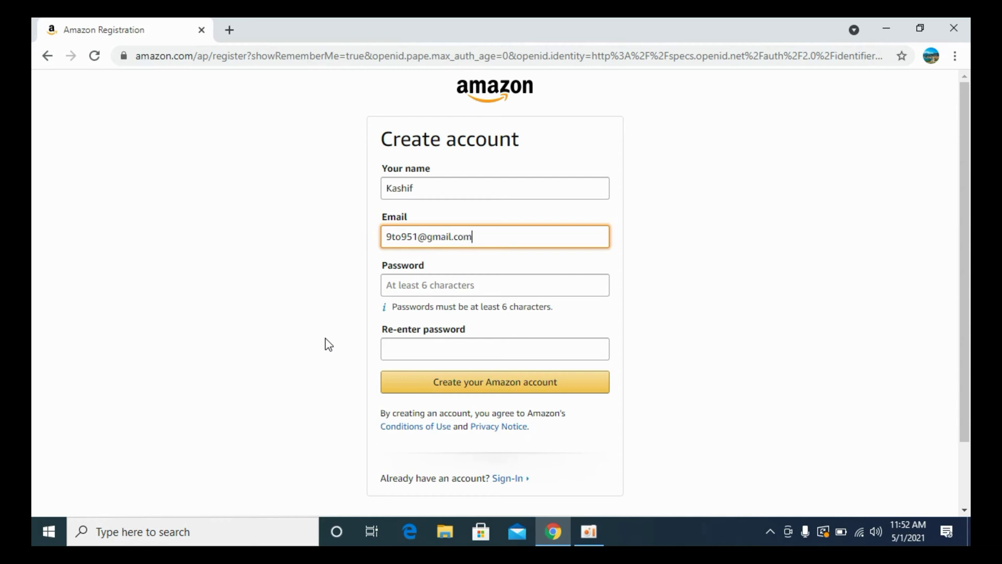
click(484, 295)
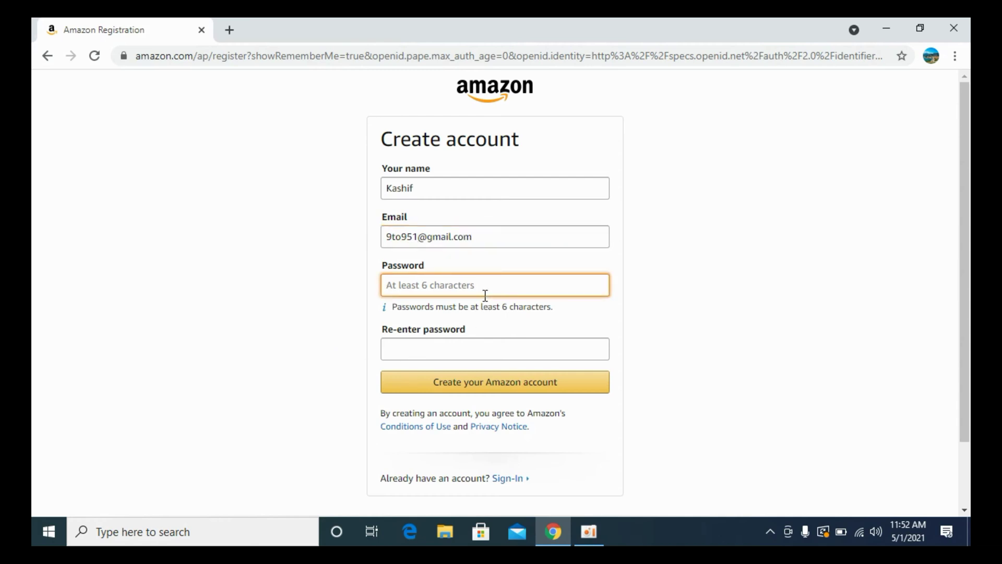
text(•••••)
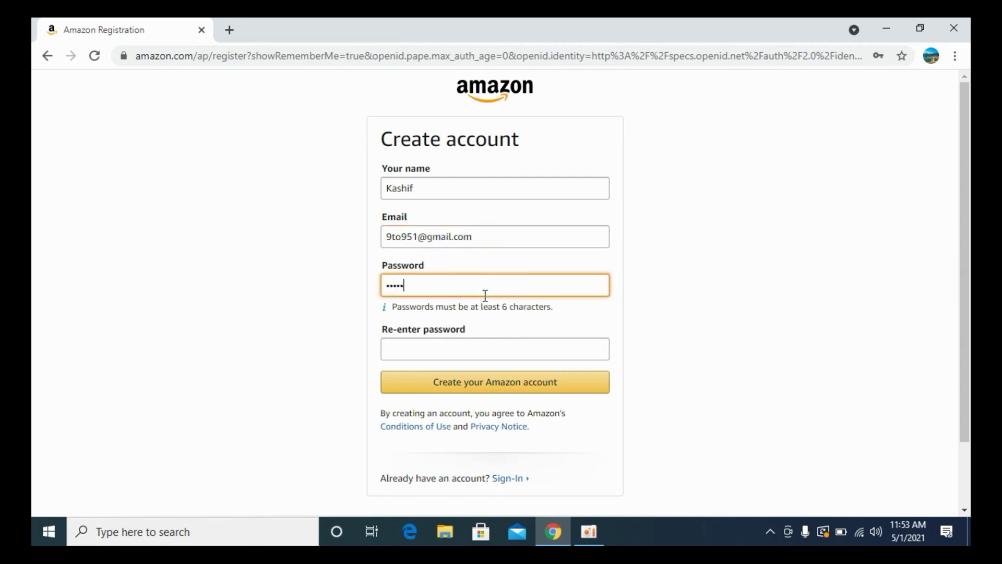
text(••)
key(Tab)
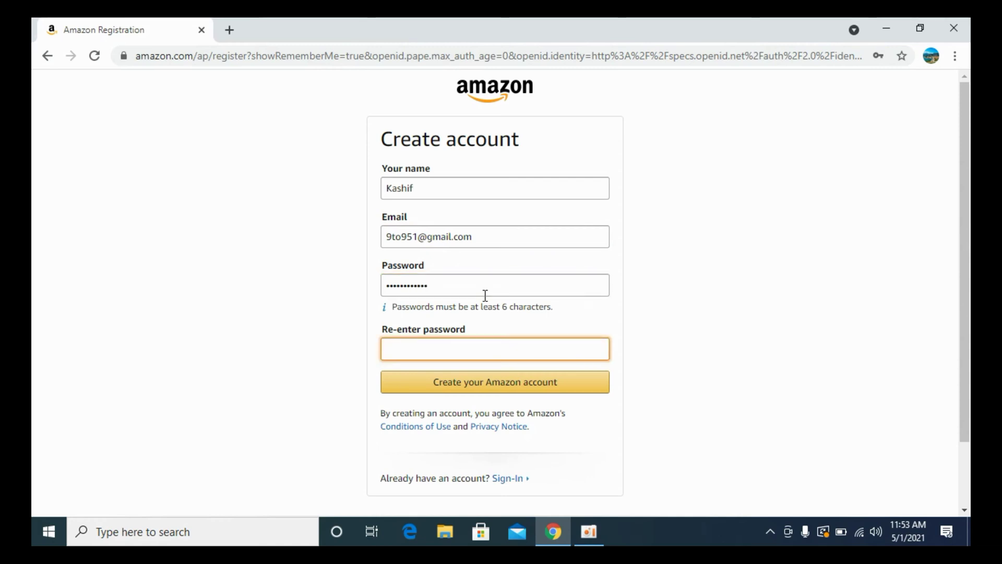
text(••••••)
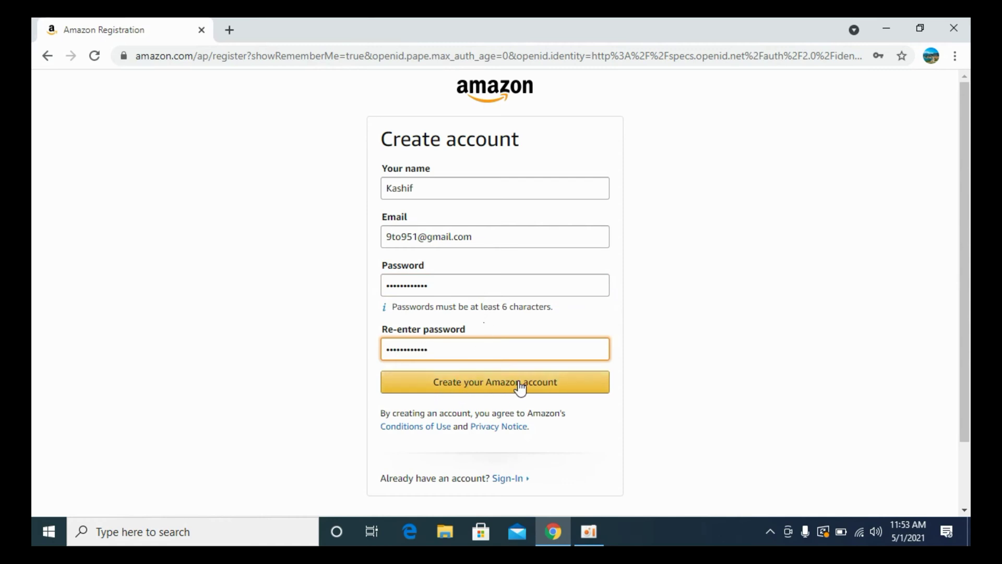
click(488, 384)
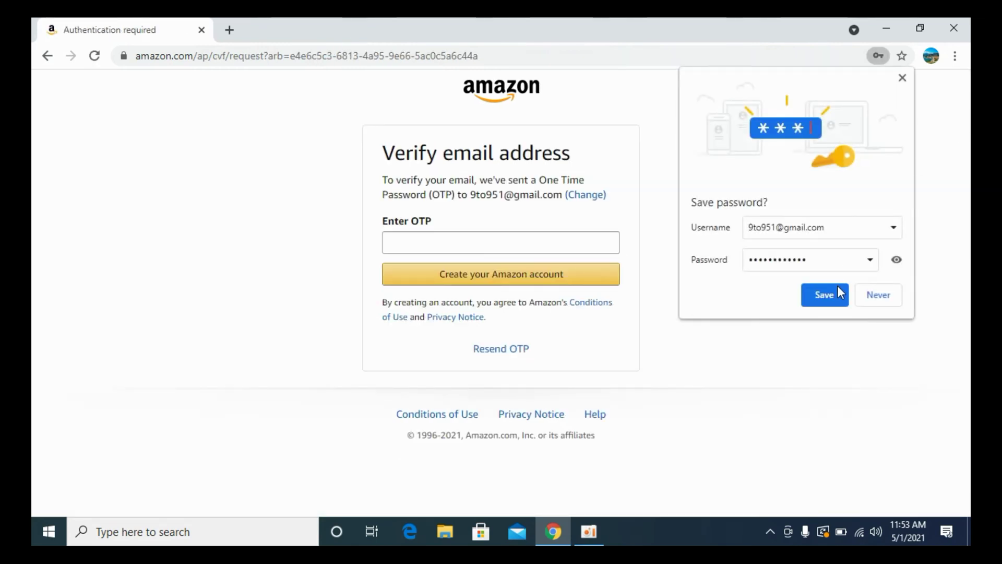
Save the new login and open Amazon's verification email in Gmail in a new tab.
click(831, 292)
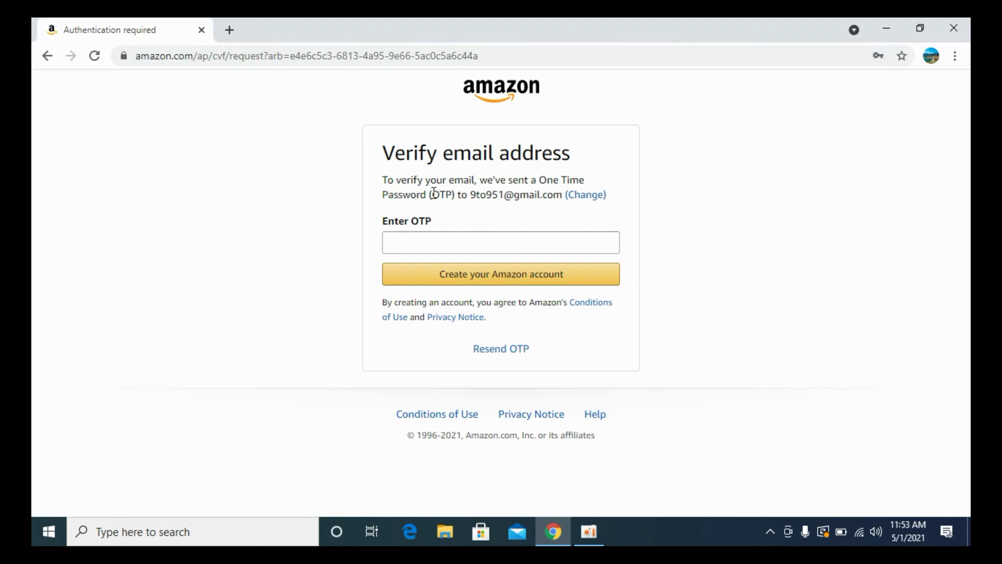
click(229, 31)
text(gm)
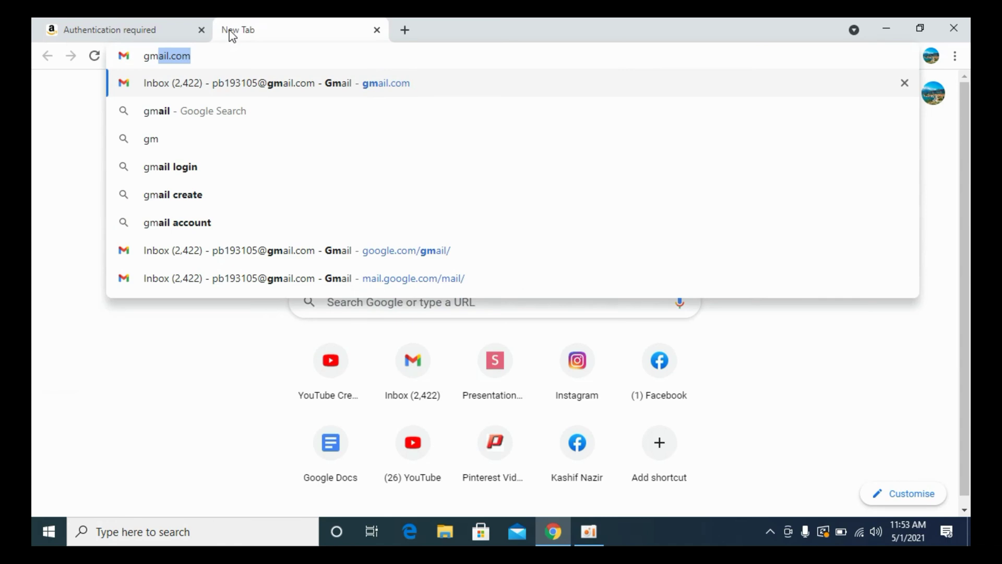
key(Return)
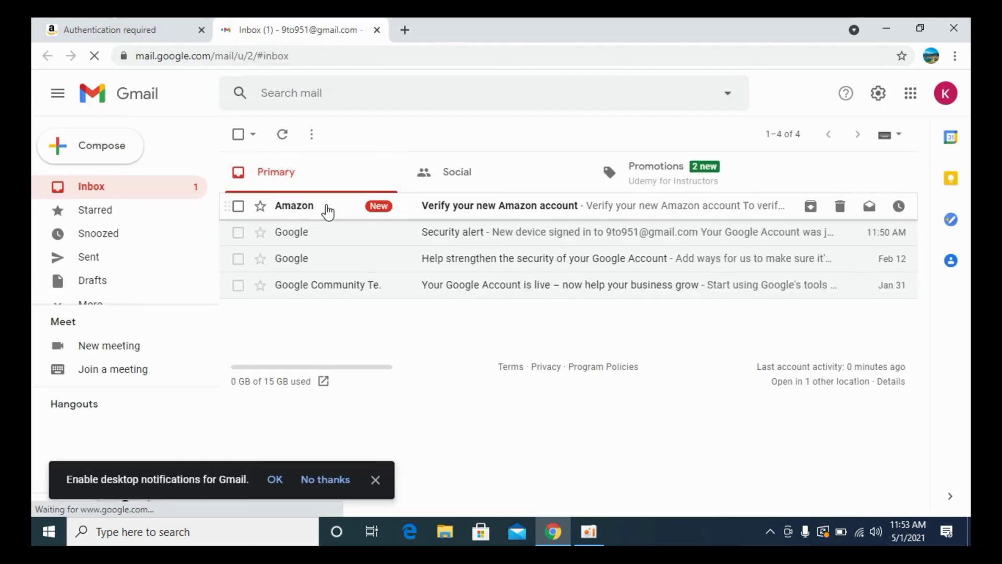
click(363, 209)
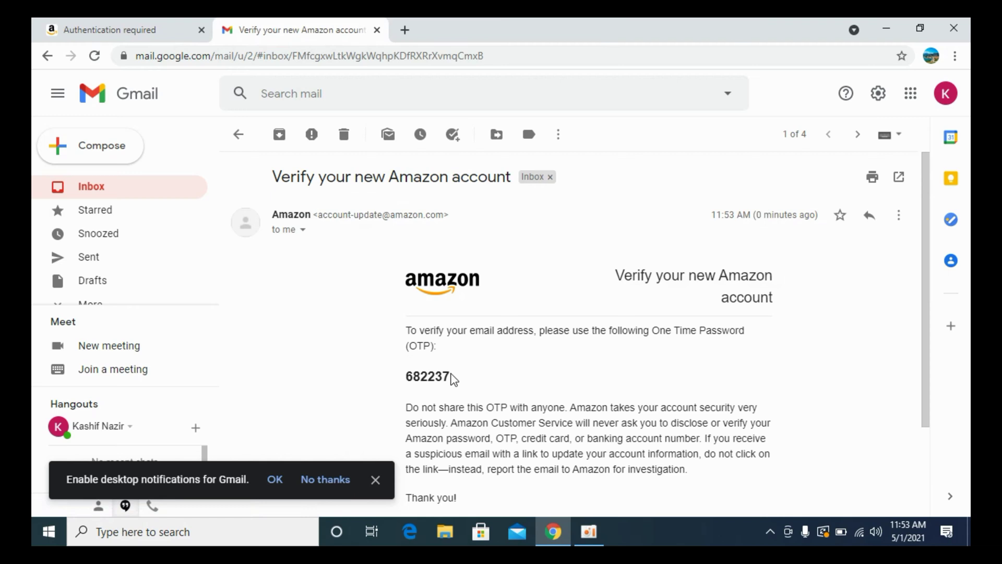
Copy the one-time code from the email and paste it into Amazon's Enter OTP field.
mouse_move(452, 378)
mouse_down()
mouse_move(399, 378)
mouse_move(450, 377)
mouse_up()
click(407, 376)
right_click(450, 377)
click(464, 387)
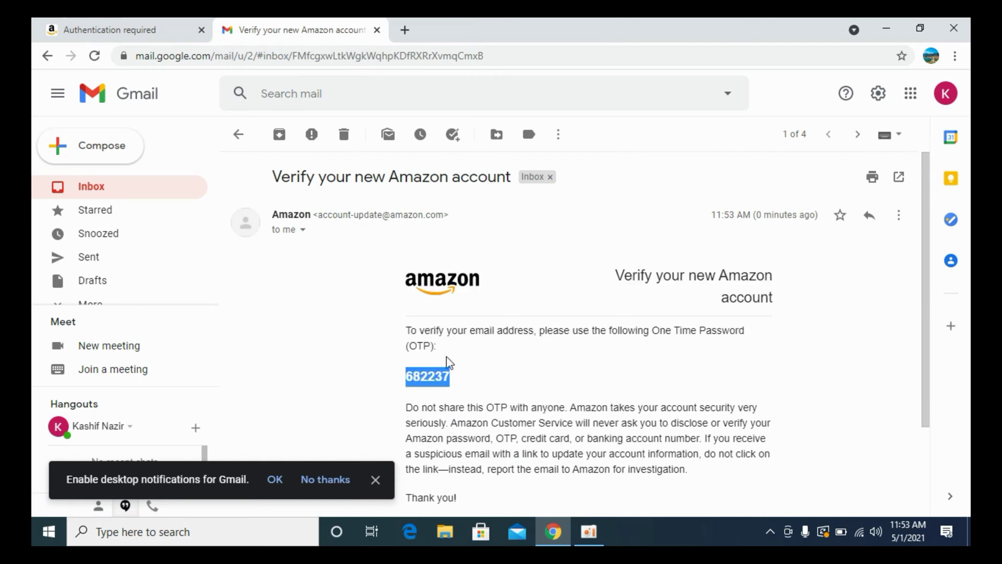
click(52, 31)
click(468, 245)
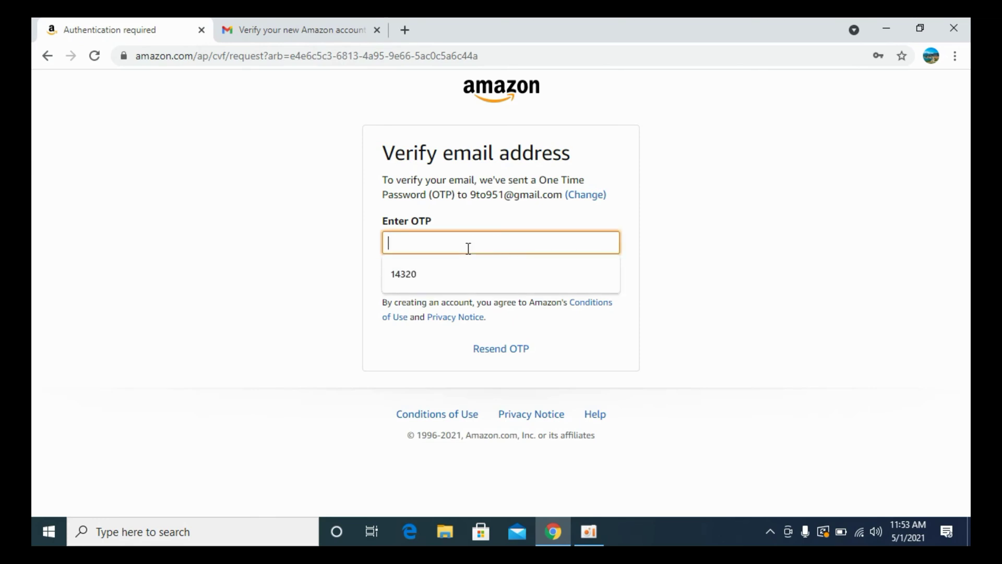
right_click(468, 249)
click(512, 362)
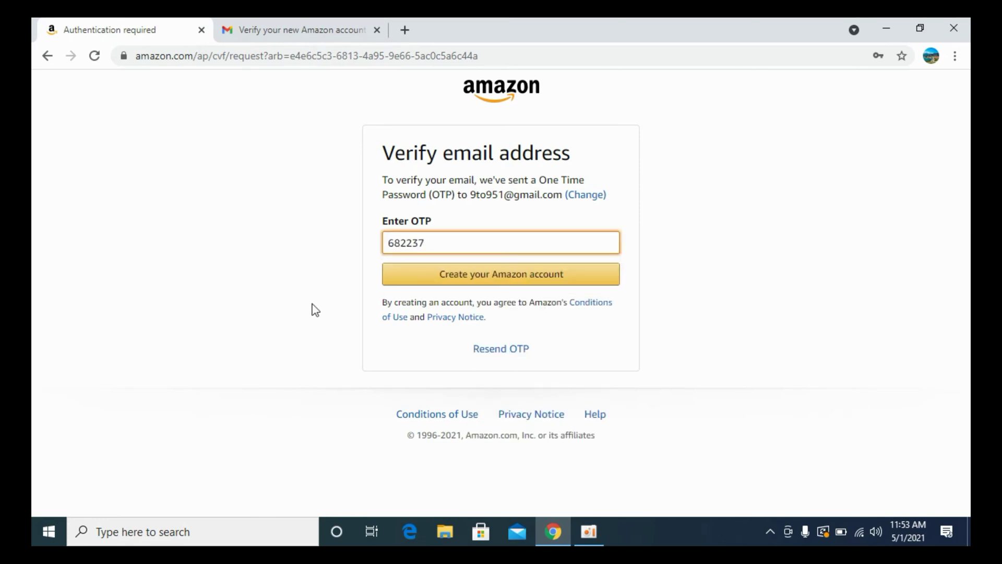
Submit the verification code and reach the Account Information form's Payee Name field.
click(505, 276)
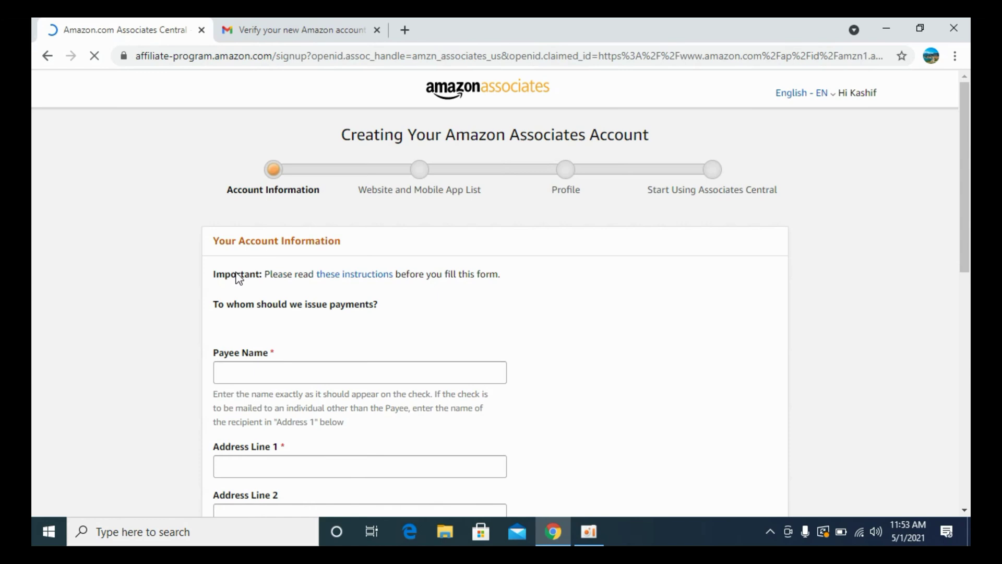
scroll(248, 269, down, 1)
scroll(248, 268, up, 1)
scroll(224, 176, down, 3)
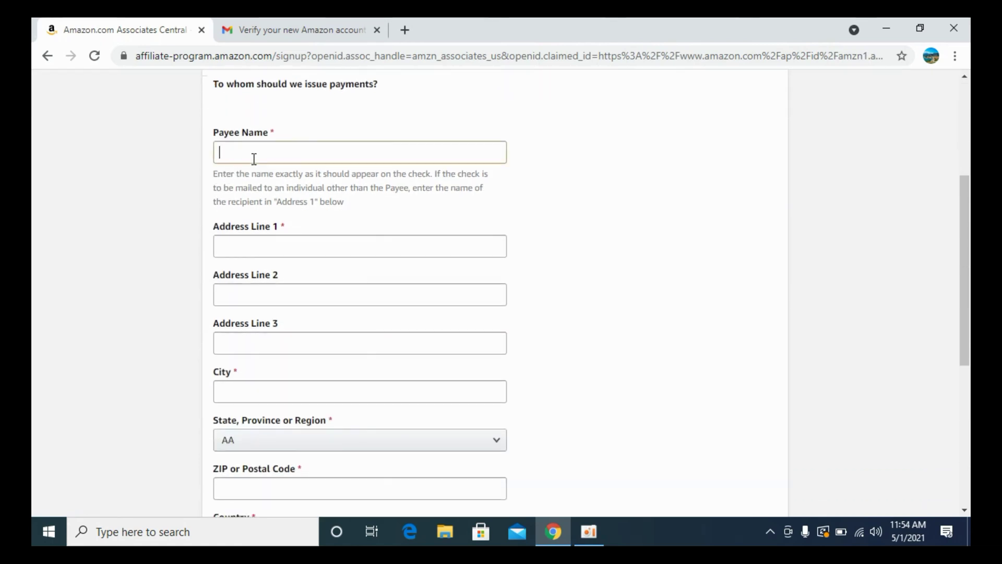
click(254, 160)
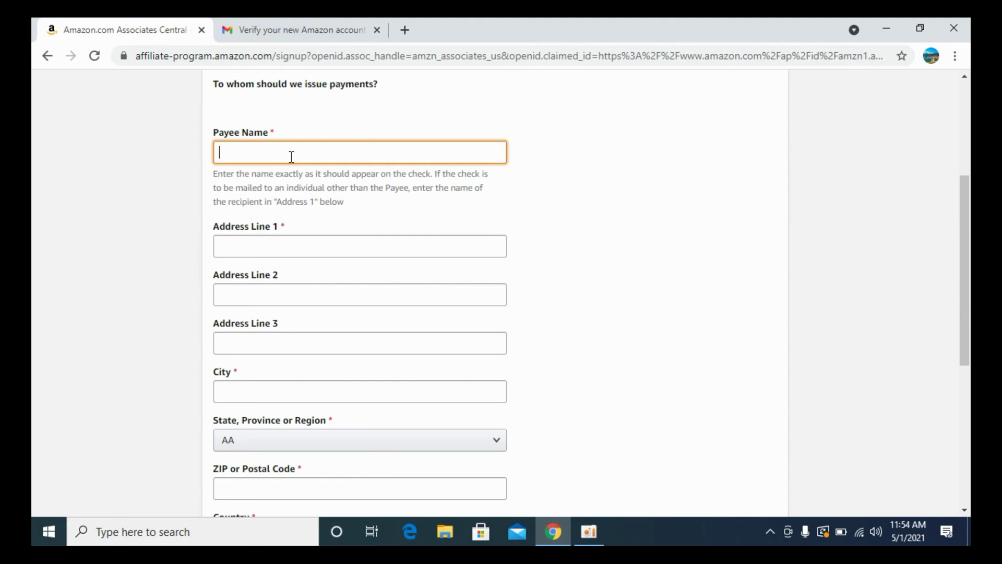
scroll(291, 157, up, 1)
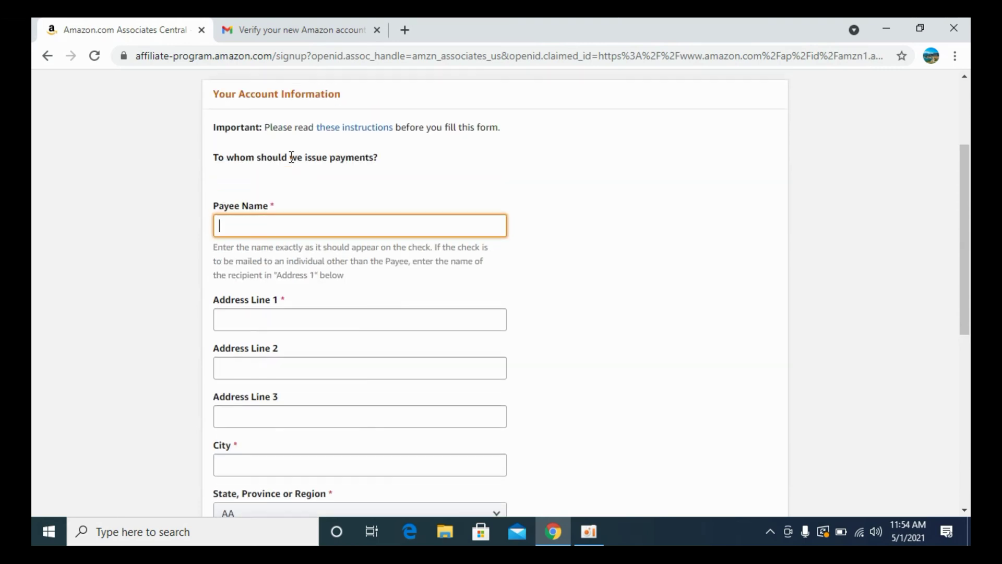
scroll(291, 164, up, 1)
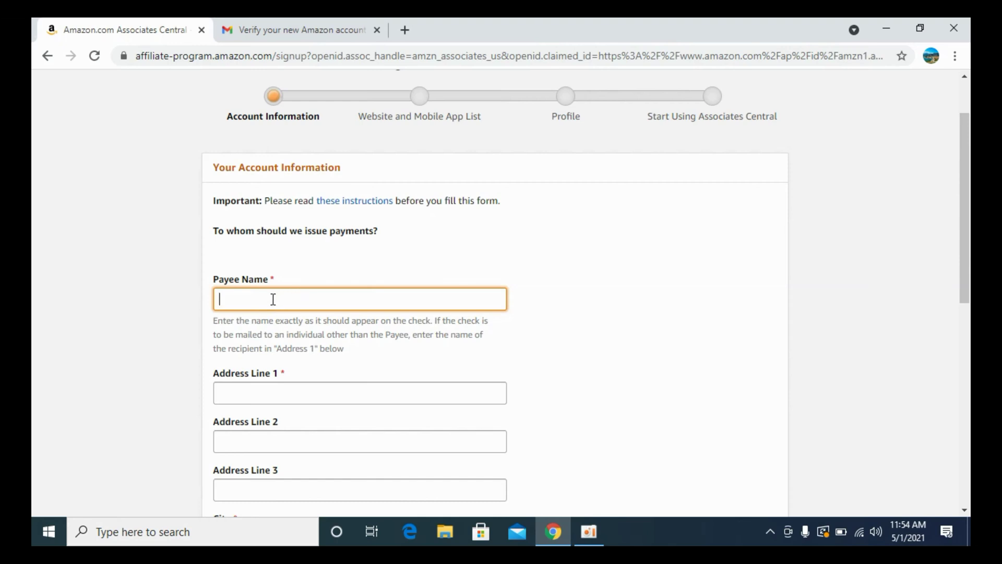
Fill in the payee's full name, first address line and city on the form.
scroll(282, 271, down, 3)
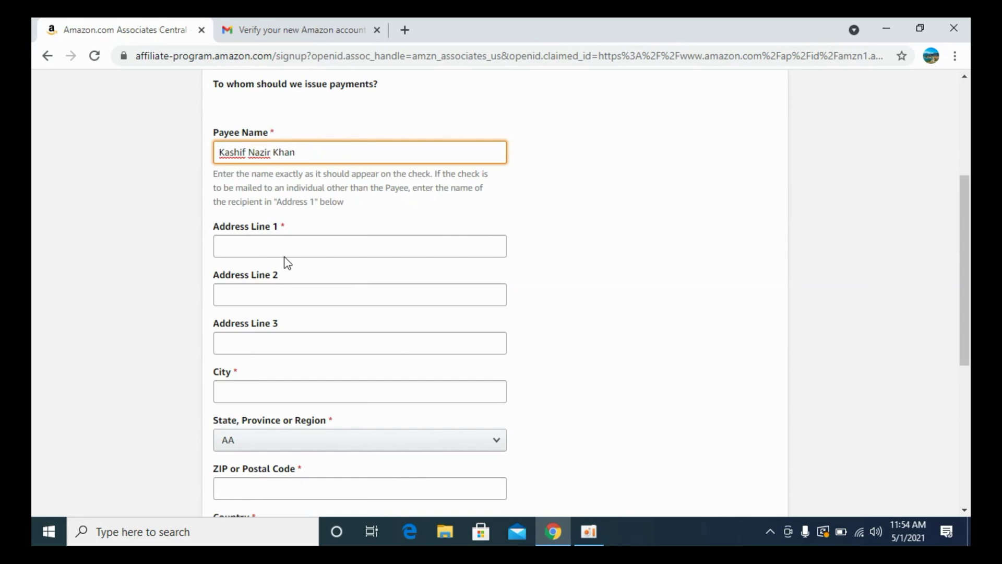
click(285, 242)
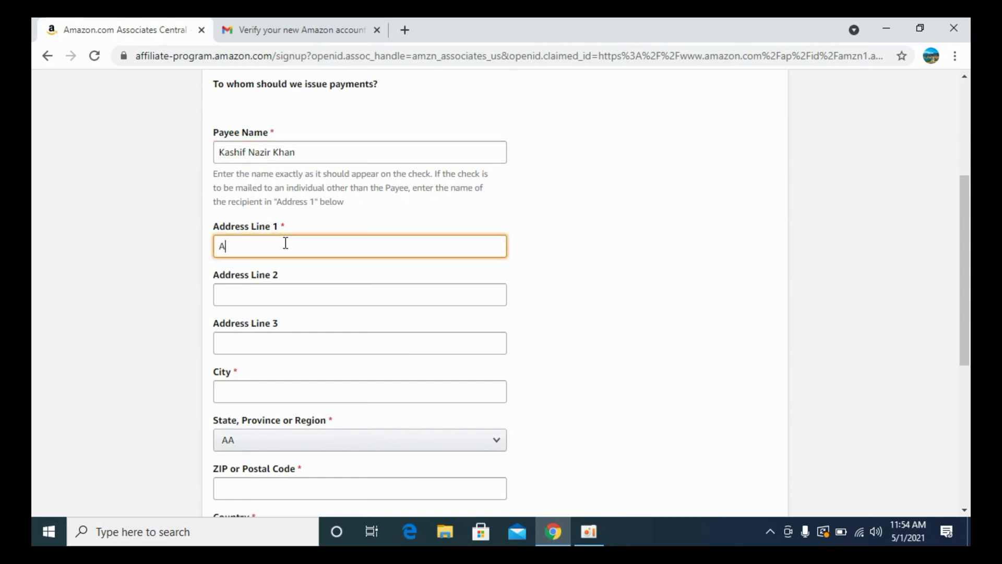
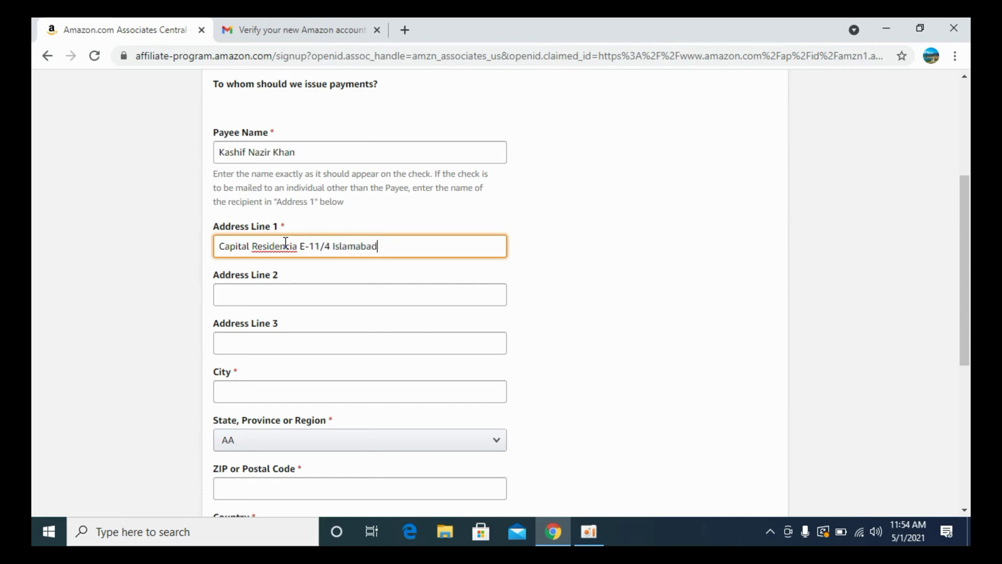
scroll(285, 242, down, 2)
scroll(285, 242, down, 1)
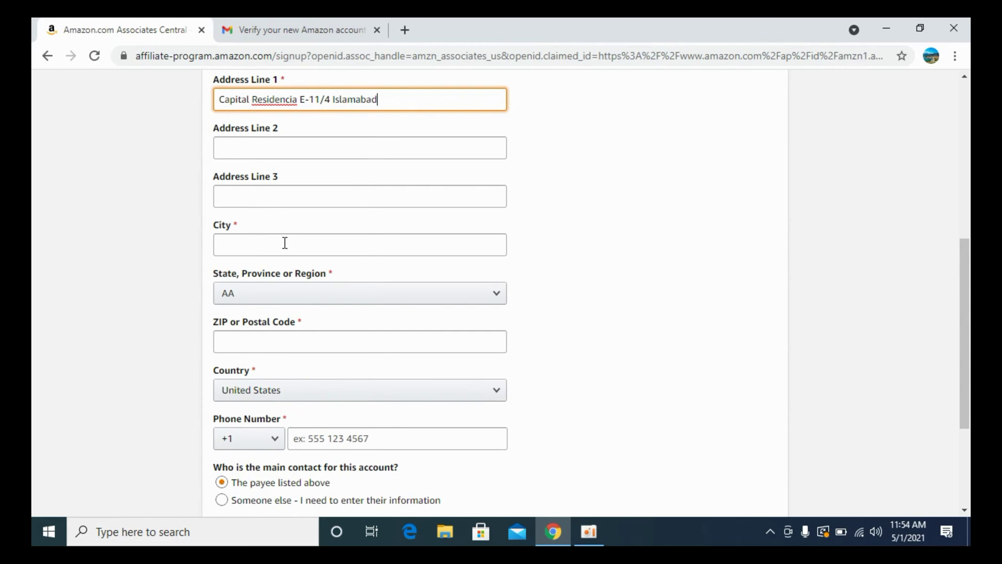
click(285, 243)
text(Islamabad)
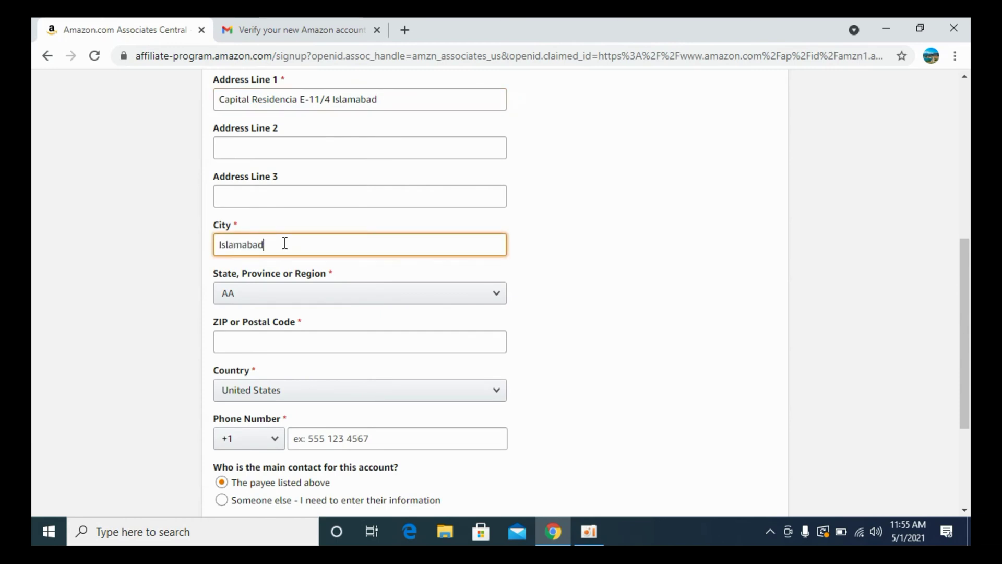
scroll(285, 243, down, 1)
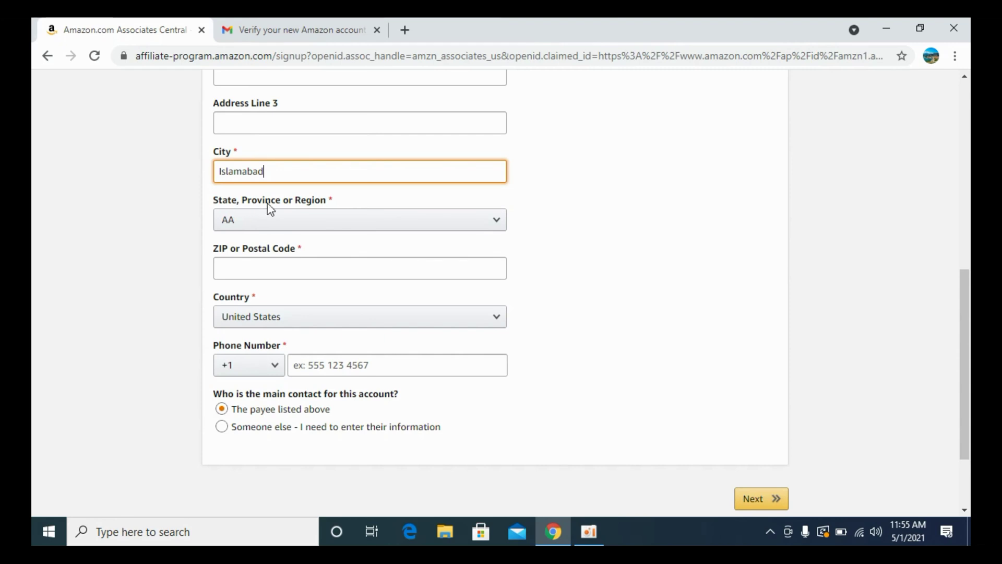
Set the country to Pakistan and type the state or region.
click(303, 222)
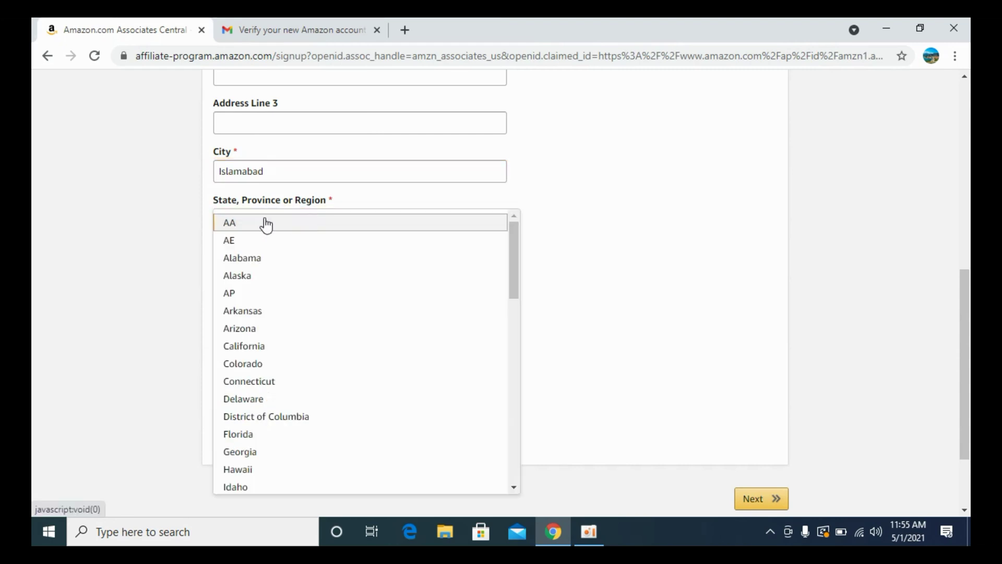
click(266, 224)
click(270, 218)
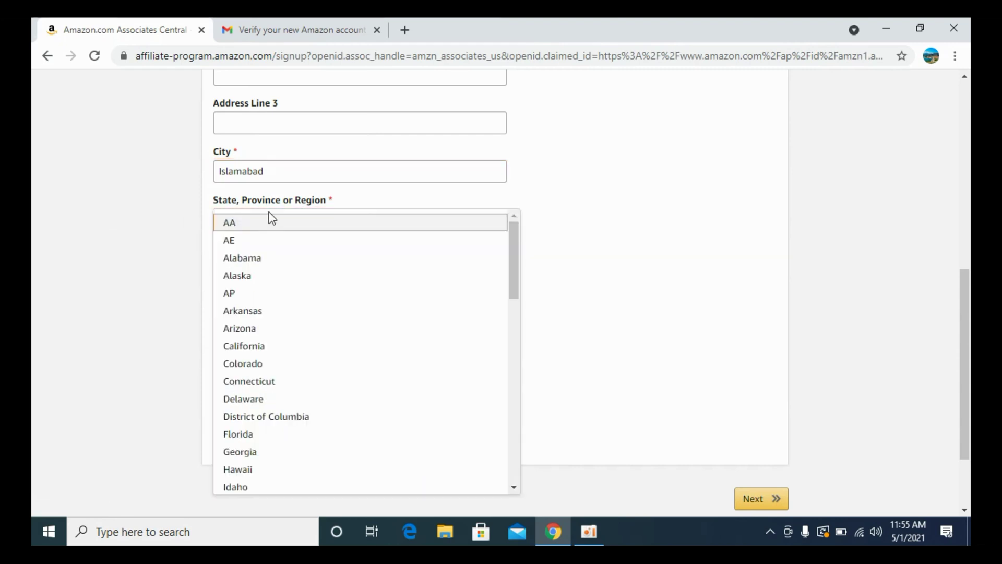
click(128, 214)
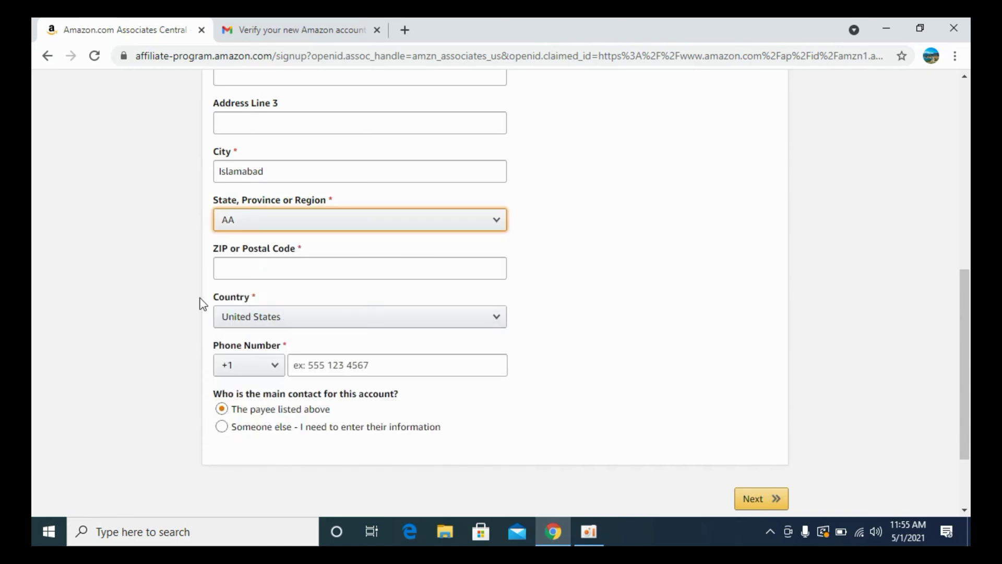
click(261, 317)
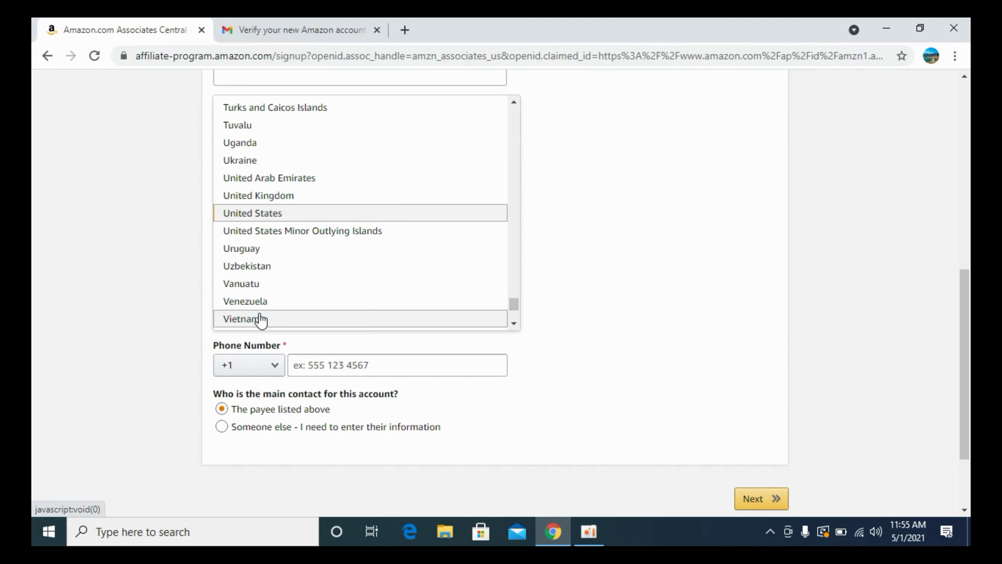
text(pak)
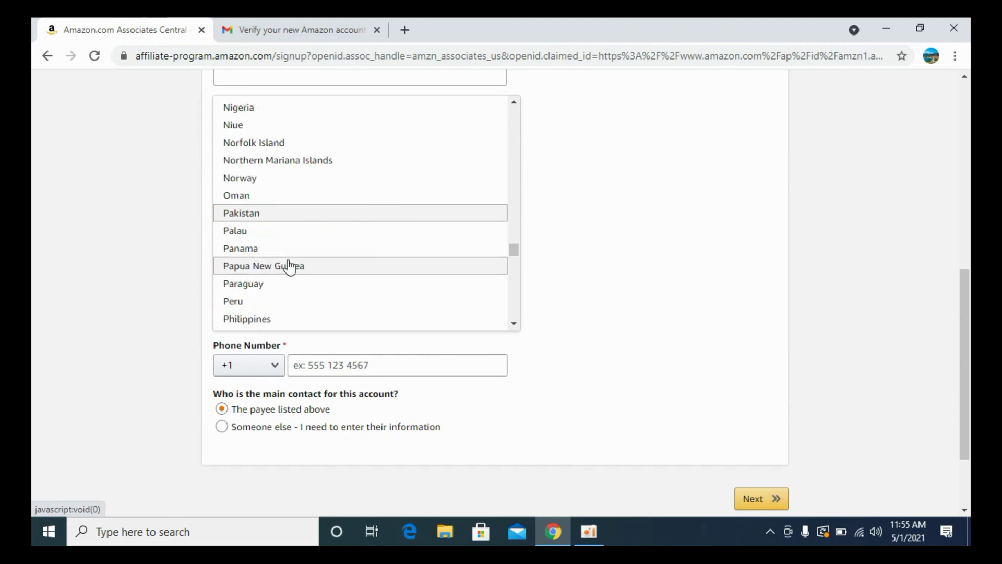
click(282, 214)
scroll(282, 261, up, 1)
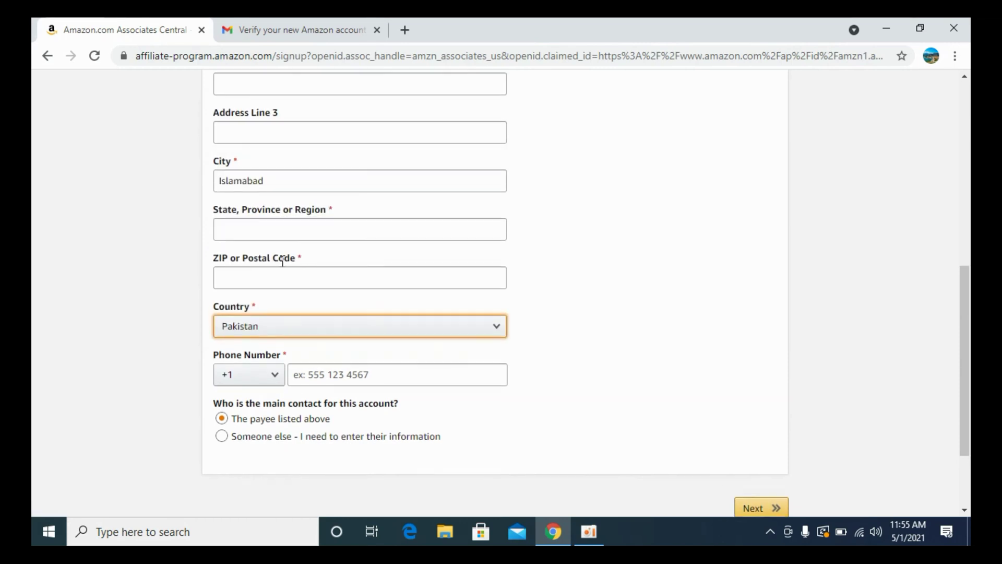
click(274, 296)
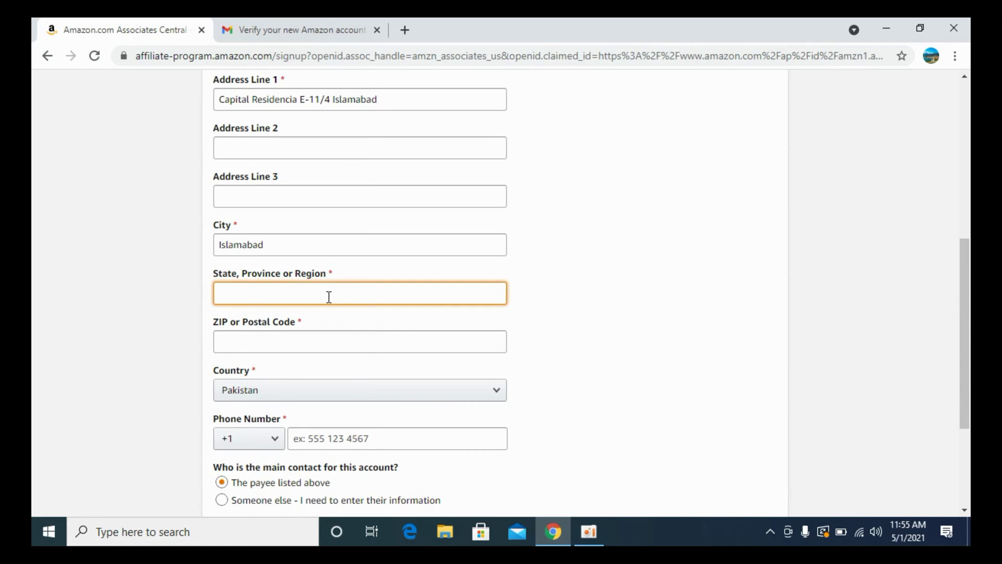
text(Islamabad)
scroll(328, 297, down, 3)
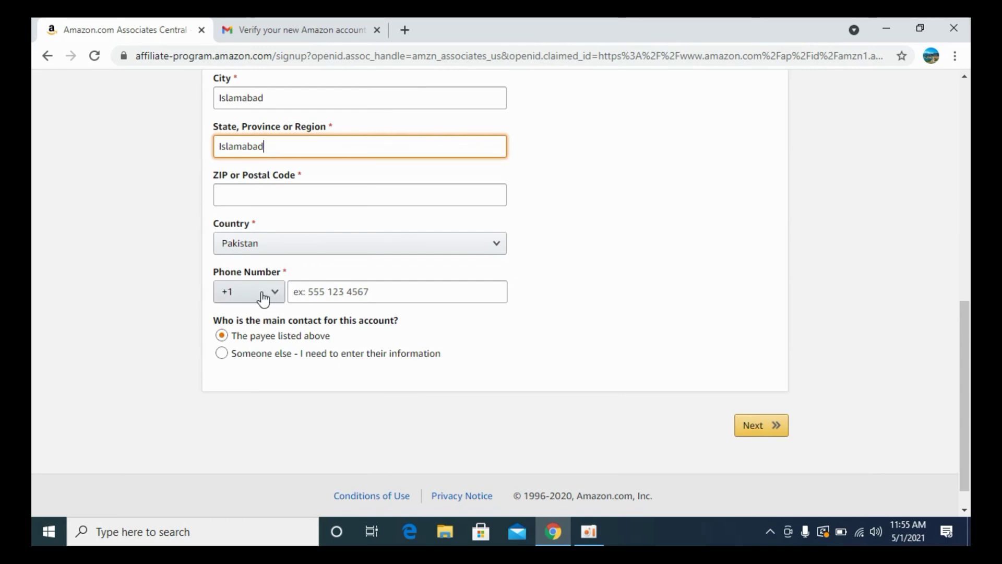
Enter the payee's phone number with the +92 country code.
click(263, 296)
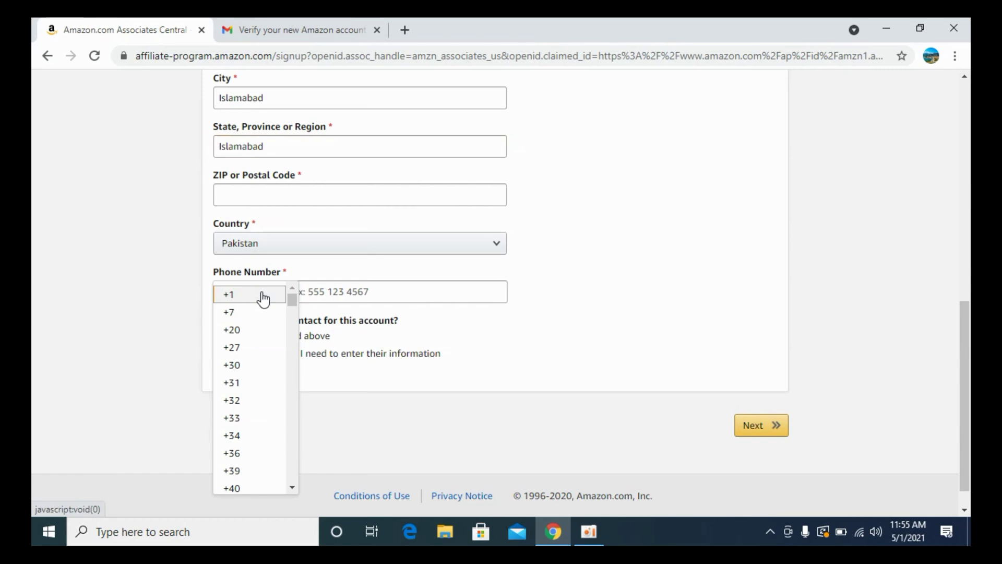
scroll(263, 297, down, 10)
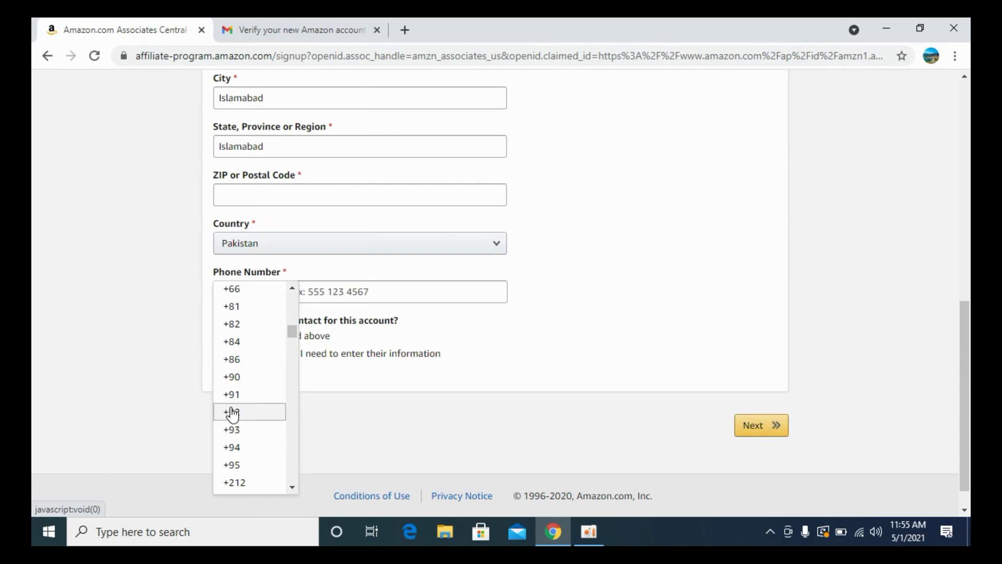
click(232, 412)
click(334, 297)
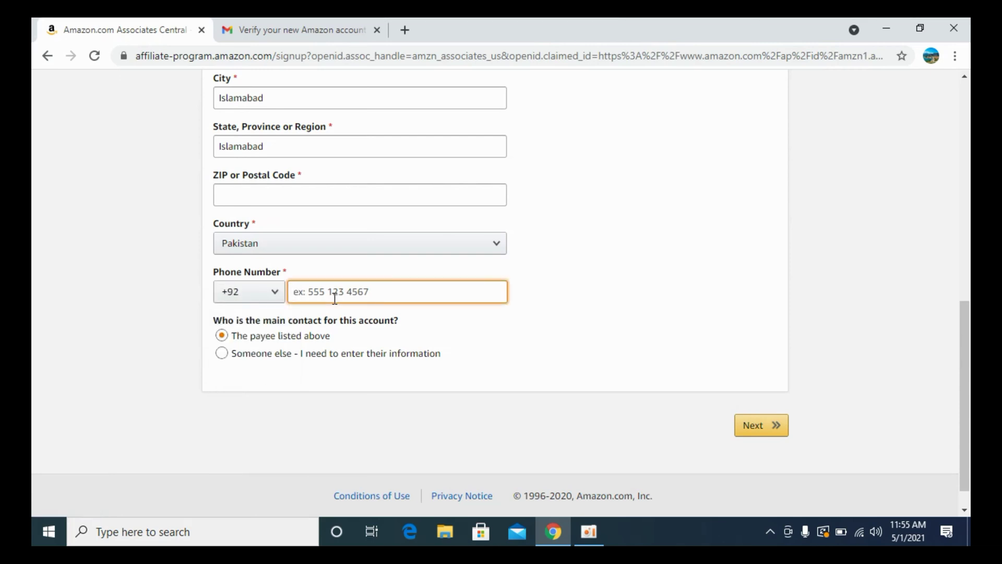
Fill in the required postal code flagged by the error and submit the account information.
scroll(579, 394, up, 7)
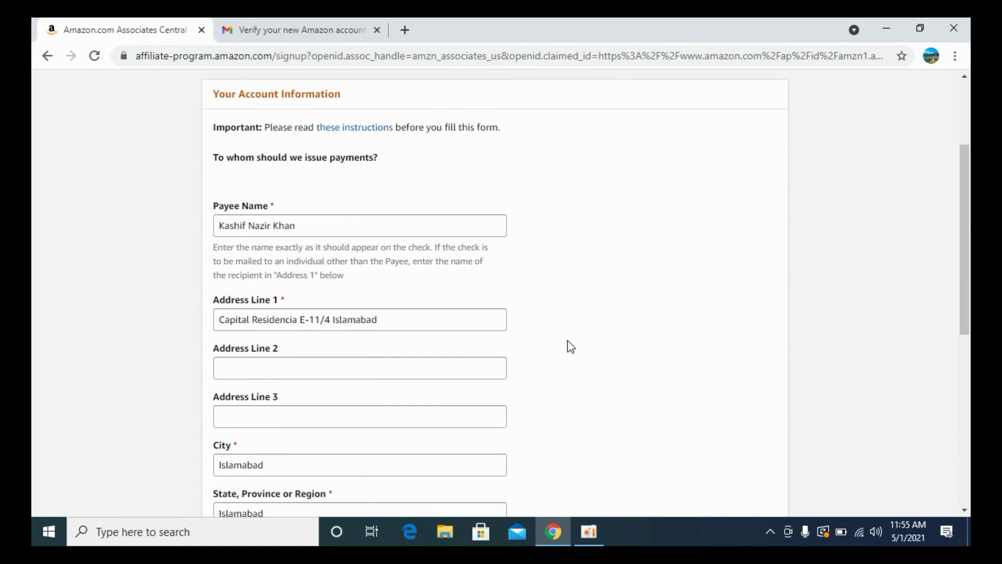
scroll(571, 347, down, 7)
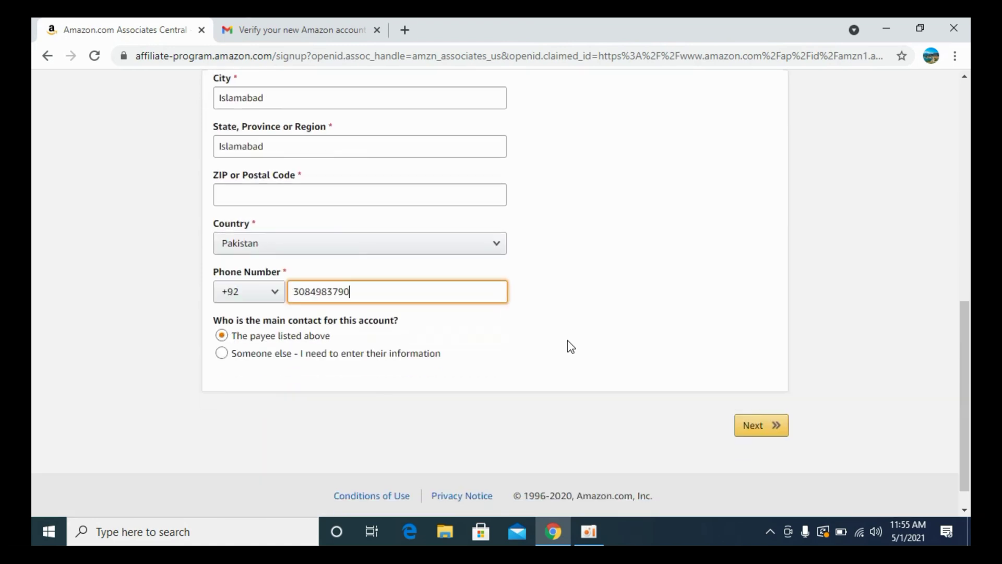
click(743, 425)
scroll(634, 291, up, 1)
click(320, 240)
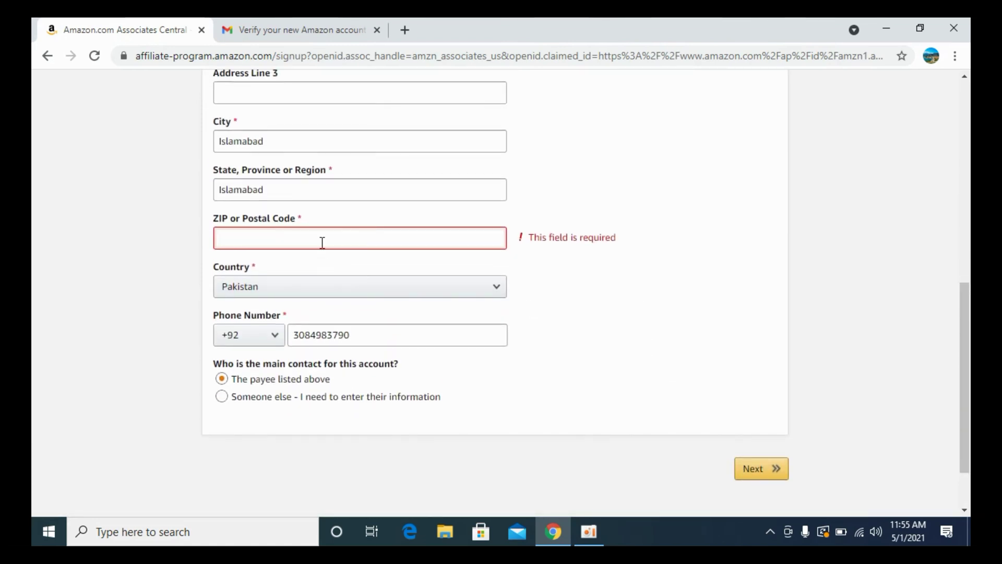
text(4000)
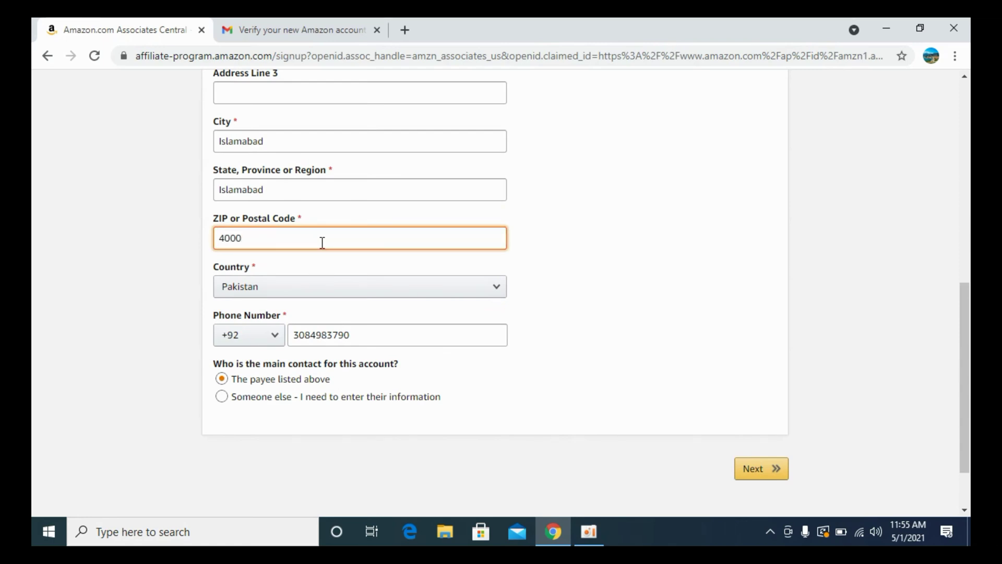
text(000)
click(765, 471)
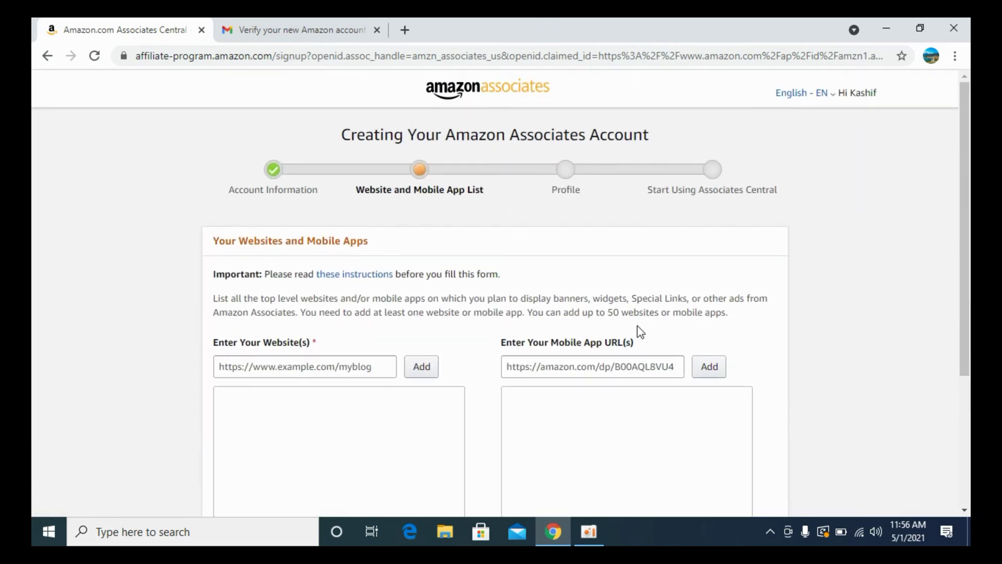
Scroll the Website and Mobile App List step and place the cursor in the website field.
drag(227, 312, 402, 347)
click(368, 351)
scroll(319, 370, down, 1)
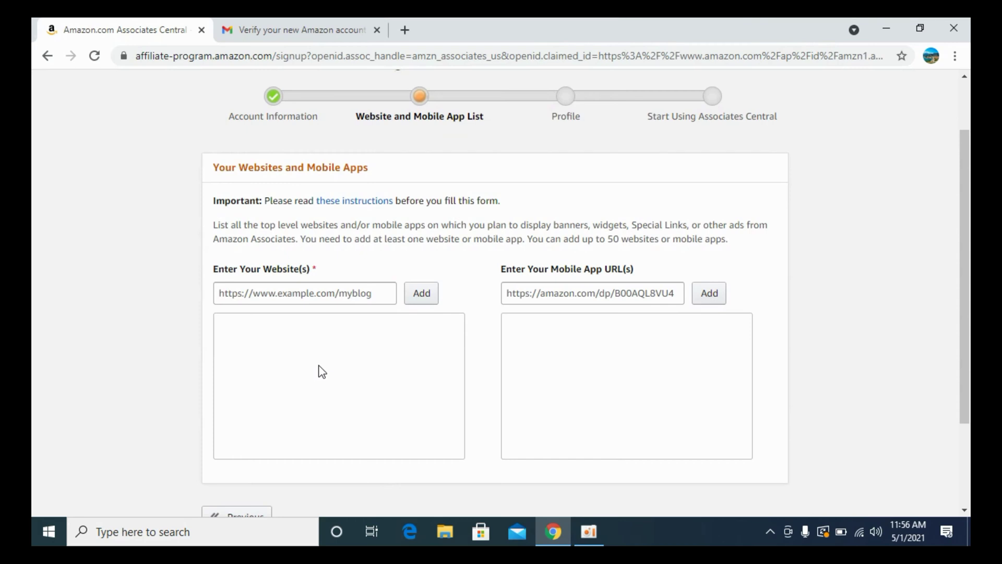
click(288, 297)
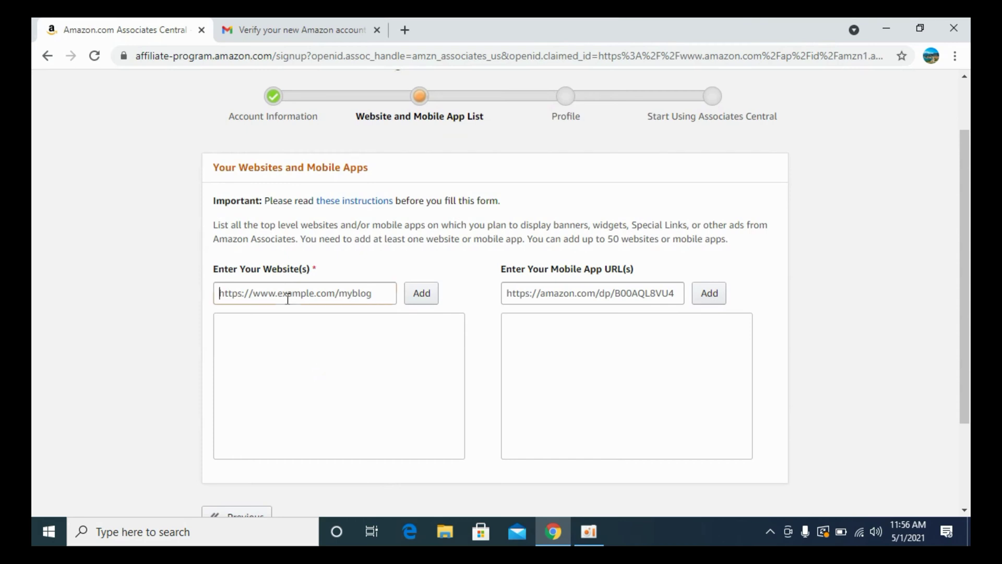
Search Google for 'order my friend.com' in a new tab and open the Oder My Friend site.
click(403, 31)
text(order)
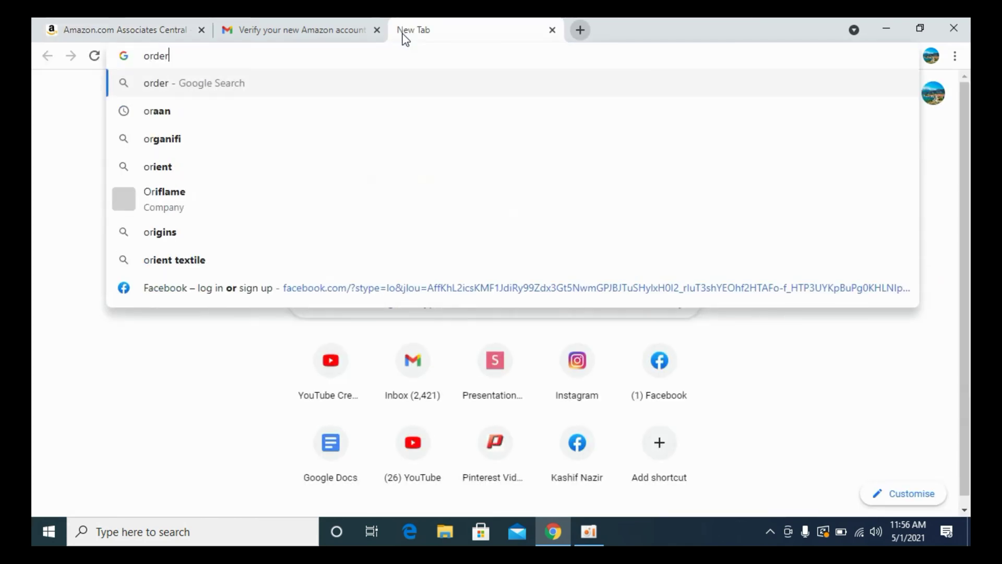
text(myd)
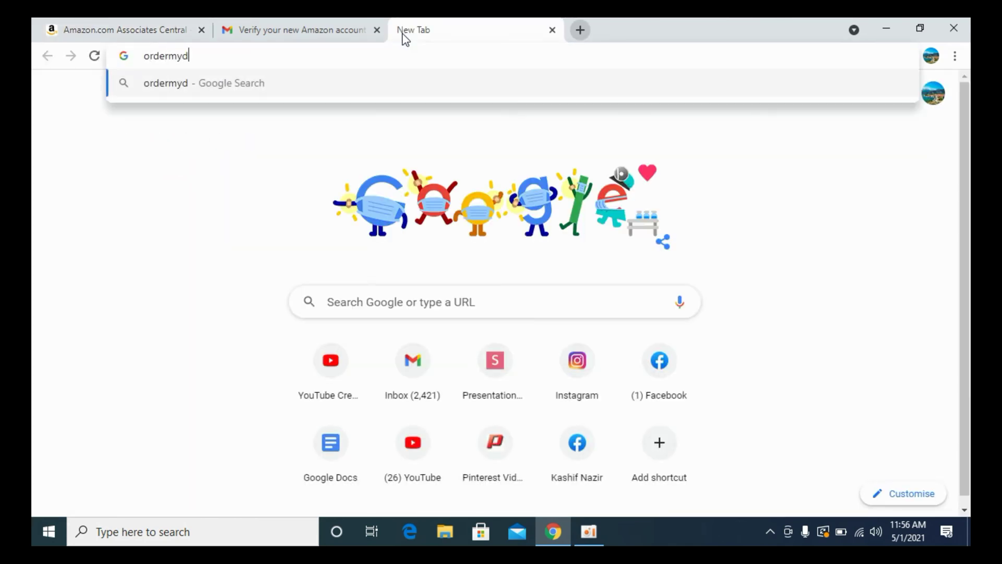
key(BackSpace)
text(friend)
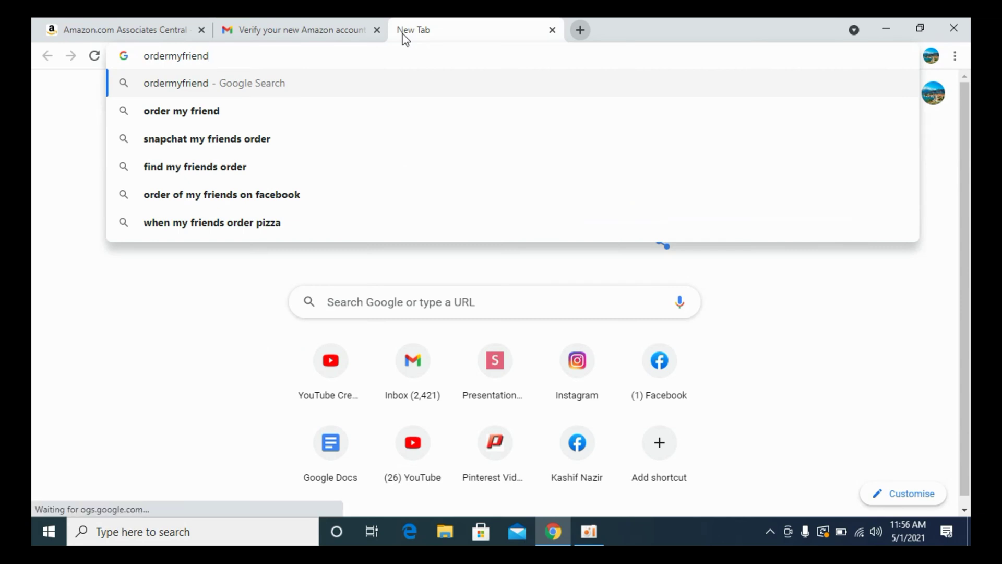
key(Down)
key(Return)
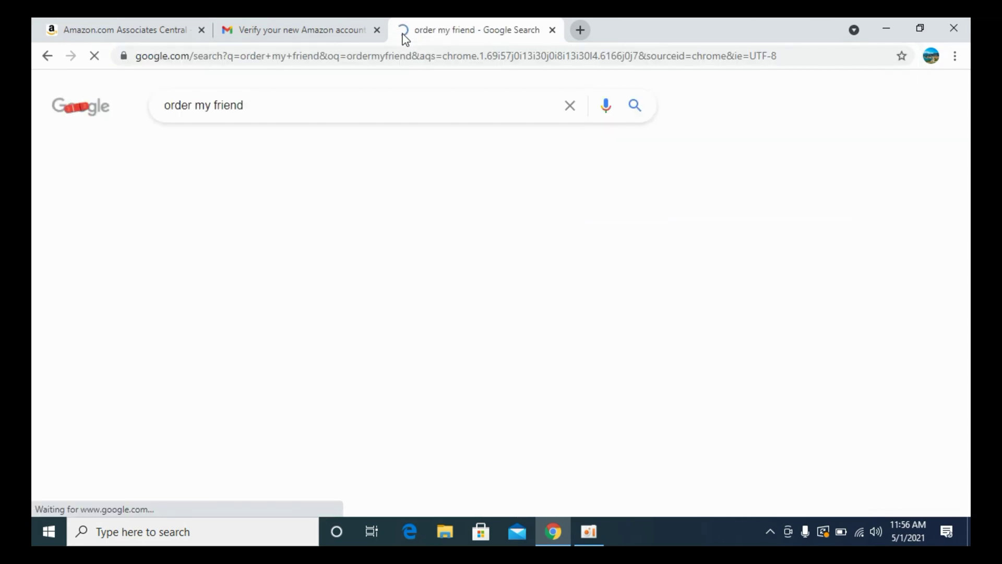
drag(266, 96, 105, 95)
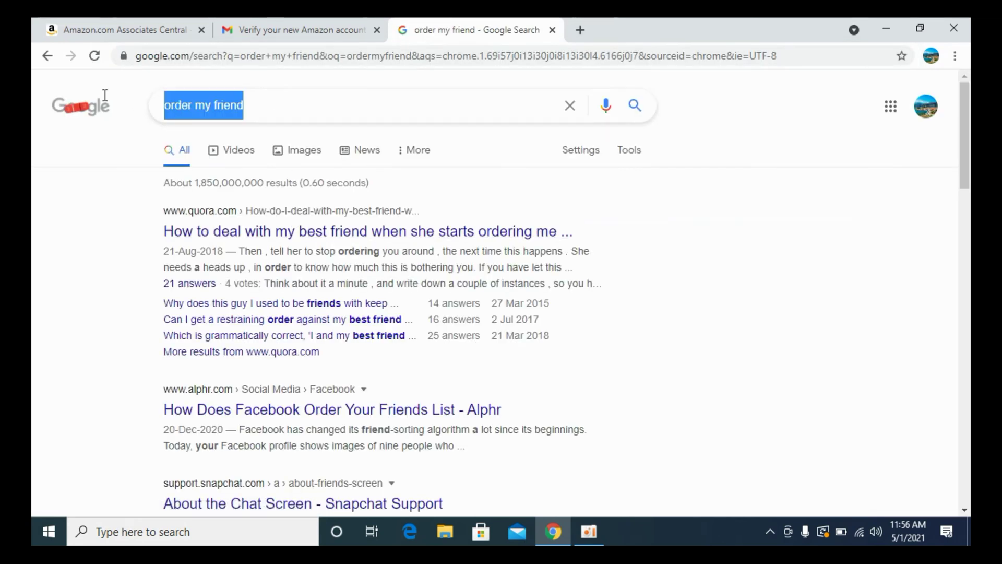
click(267, 105)
text(.c)
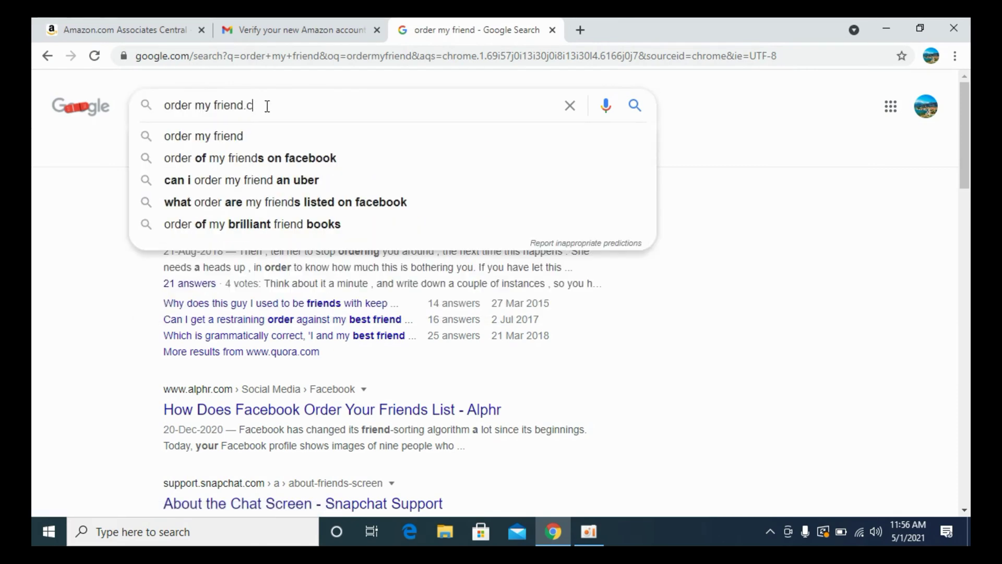
text(om)
key(Return)
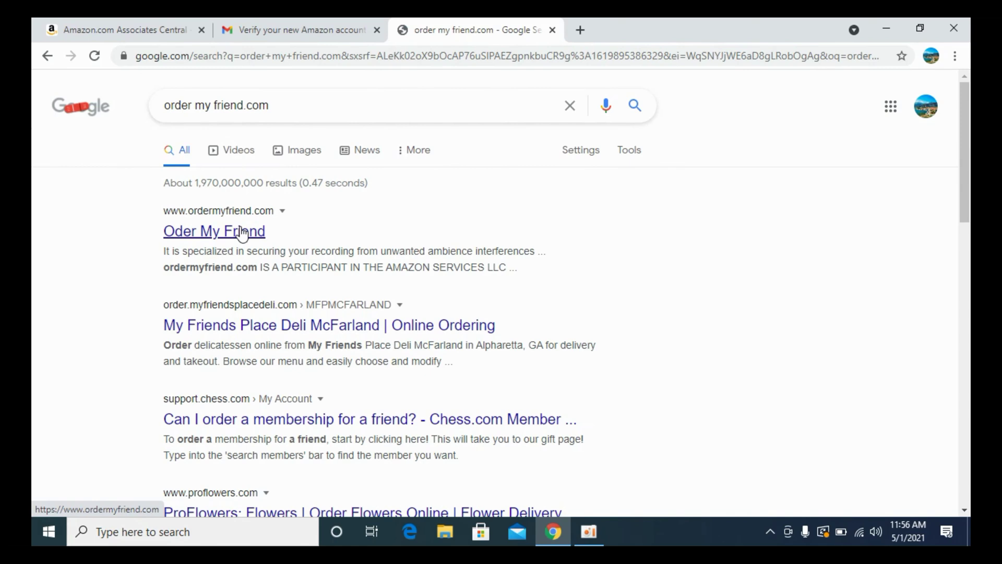
click(242, 232)
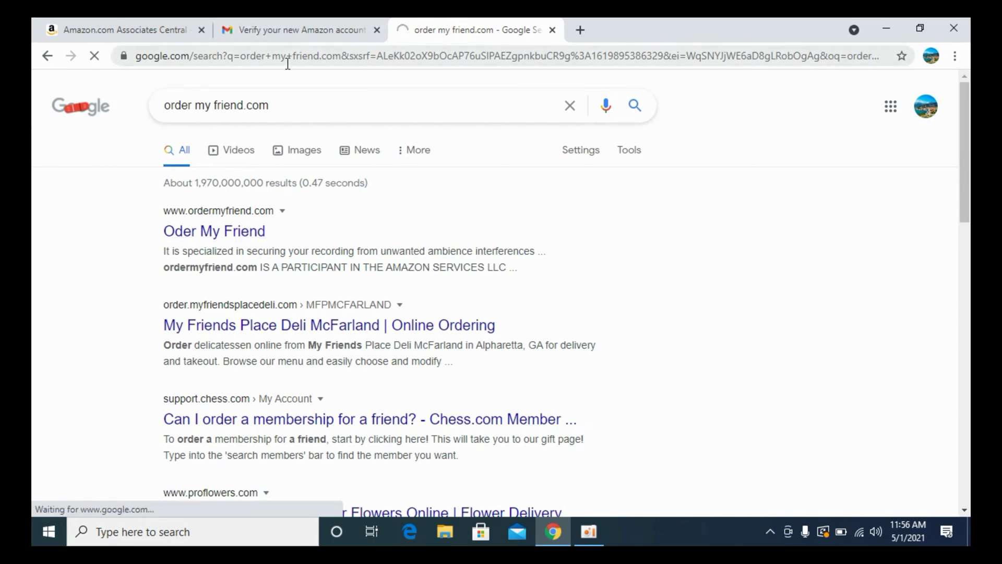
Copy the ordermyfriend.com address and return to the Associates signup tab.
click(237, 55)
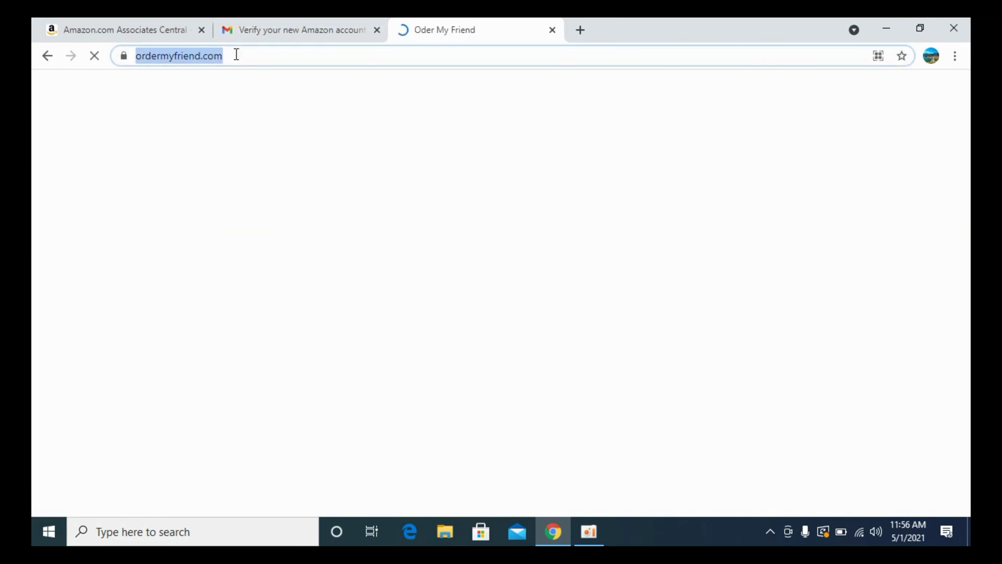
right_click(214, 56)
click(264, 137)
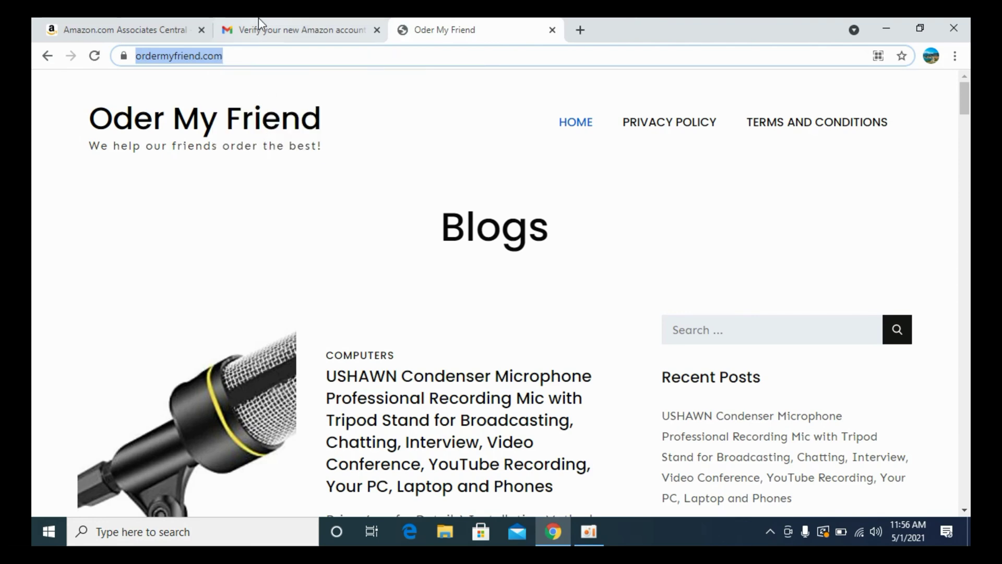
click(264, 28)
click(179, 31)
Paste ordermyfriend.com/ into the website field and add it to the website list.
right_click(328, 290)
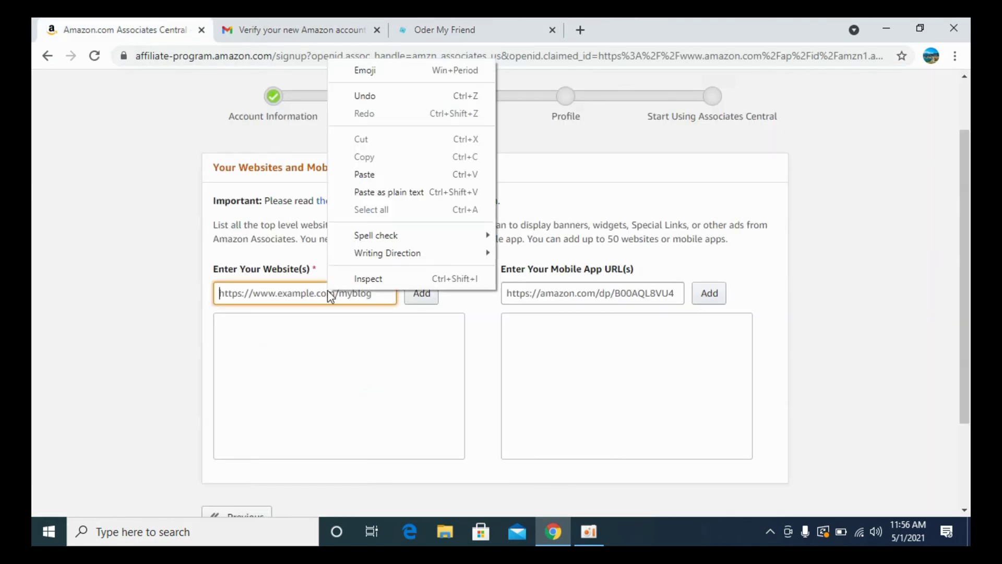
click(365, 174)
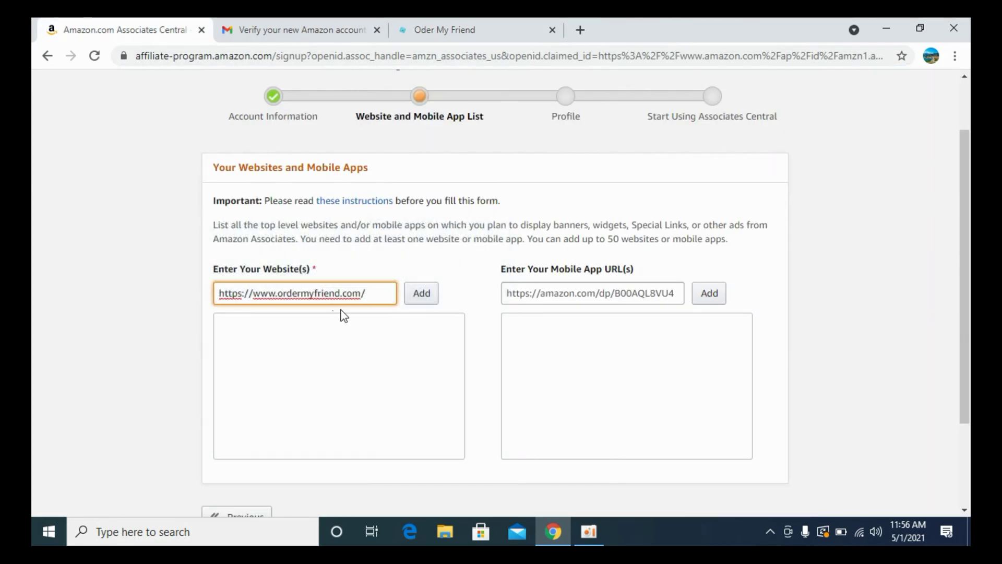
click(419, 296)
scroll(412, 365, down, 3)
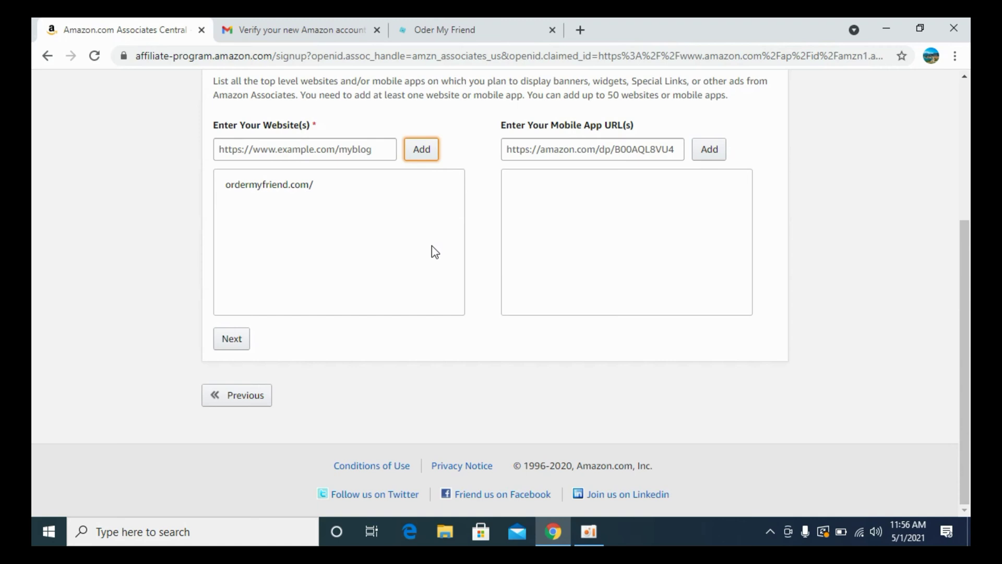
scroll(431, 245, up, 2)
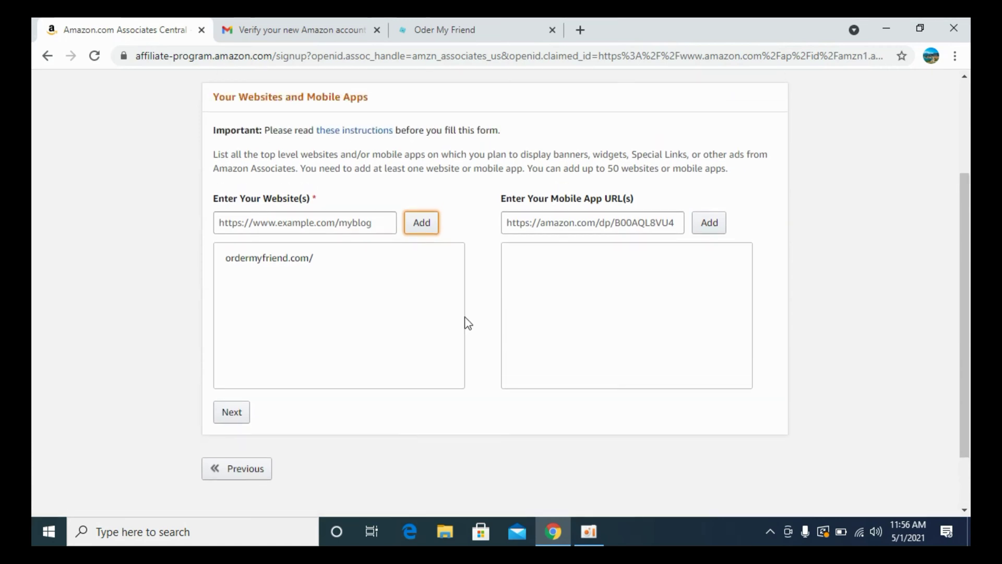
Answer No to the under-13 audience question and confirm the website list.
click(228, 412)
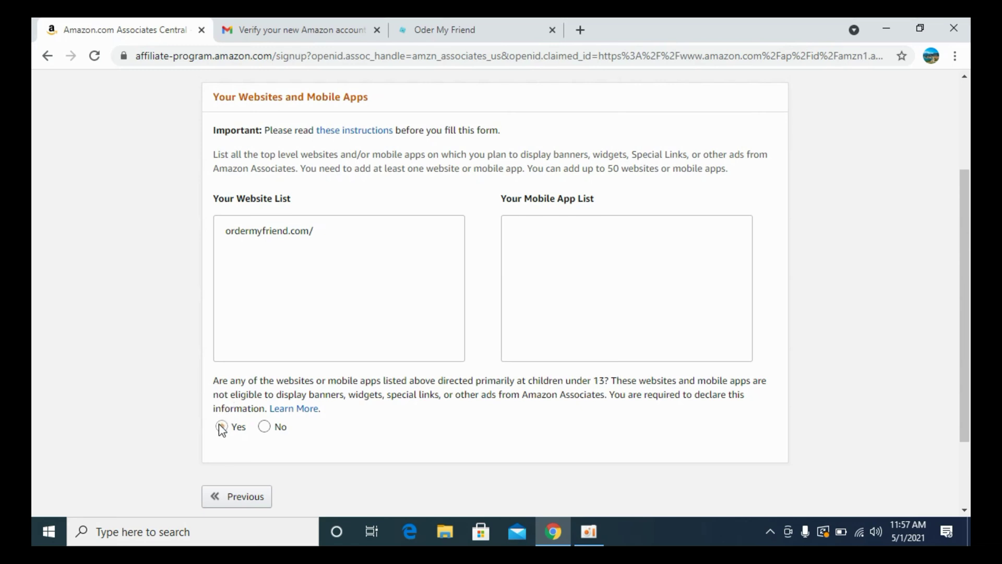
click(263, 426)
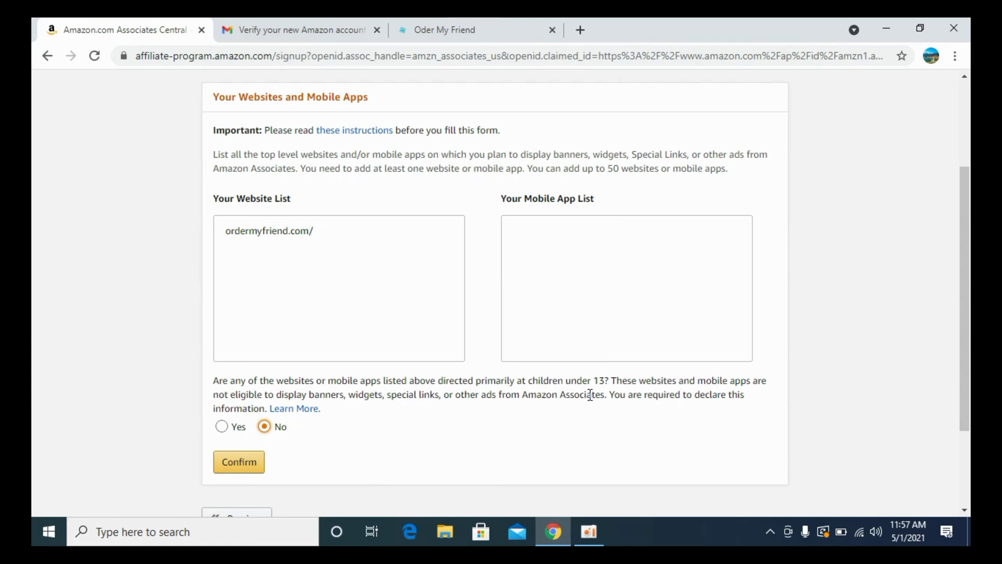
click(238, 462)
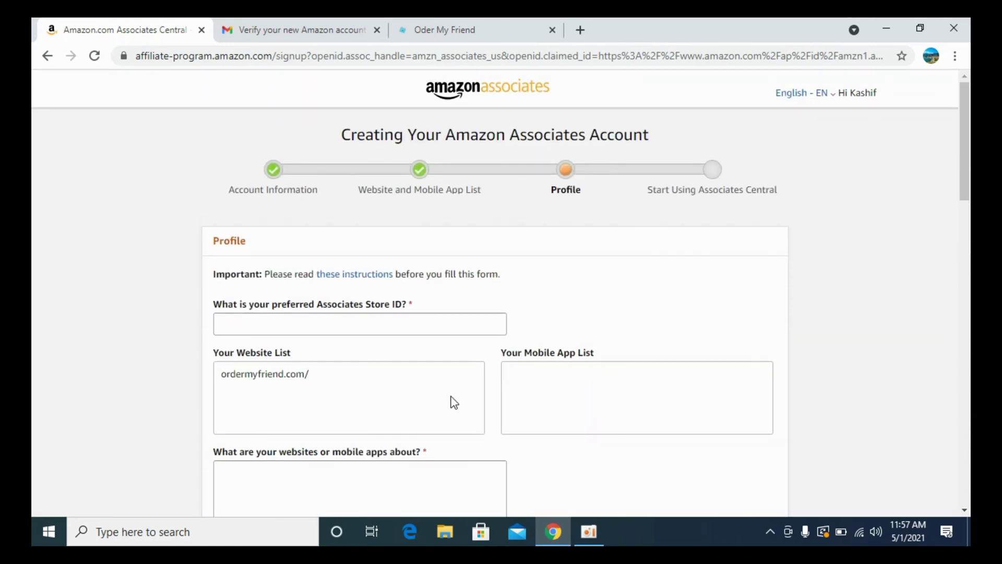
Enter the preferred Store ID and describe the websites as being about 'Reviews'.
scroll(454, 402, down, 3)
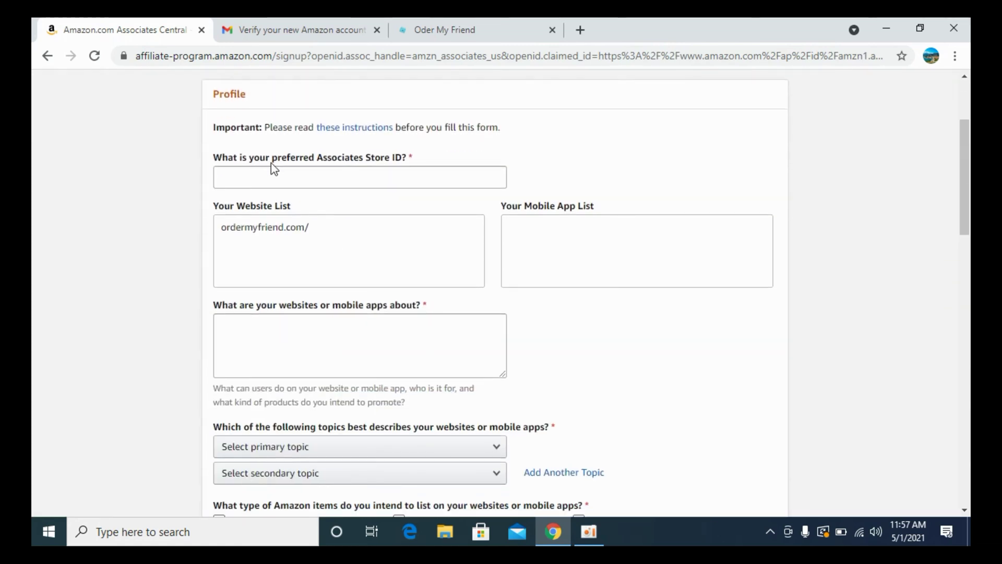
click(311, 185)
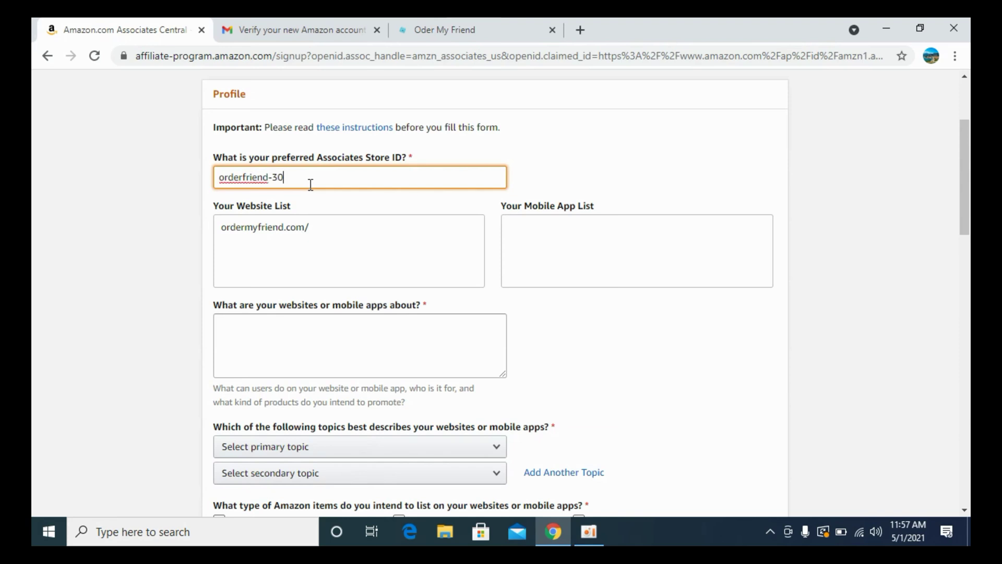
drag(313, 183, 211, 174)
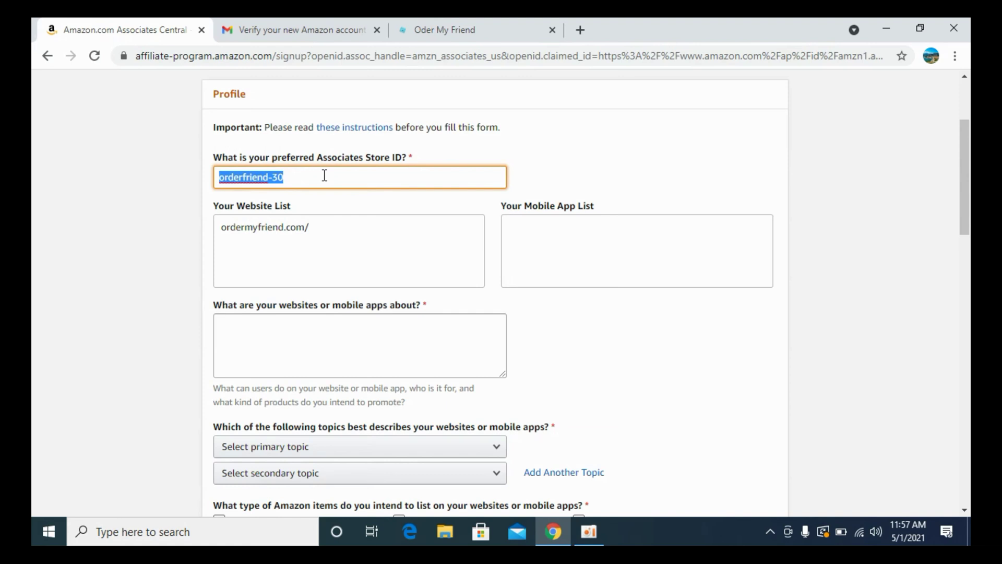
drag(324, 176, 199, 185)
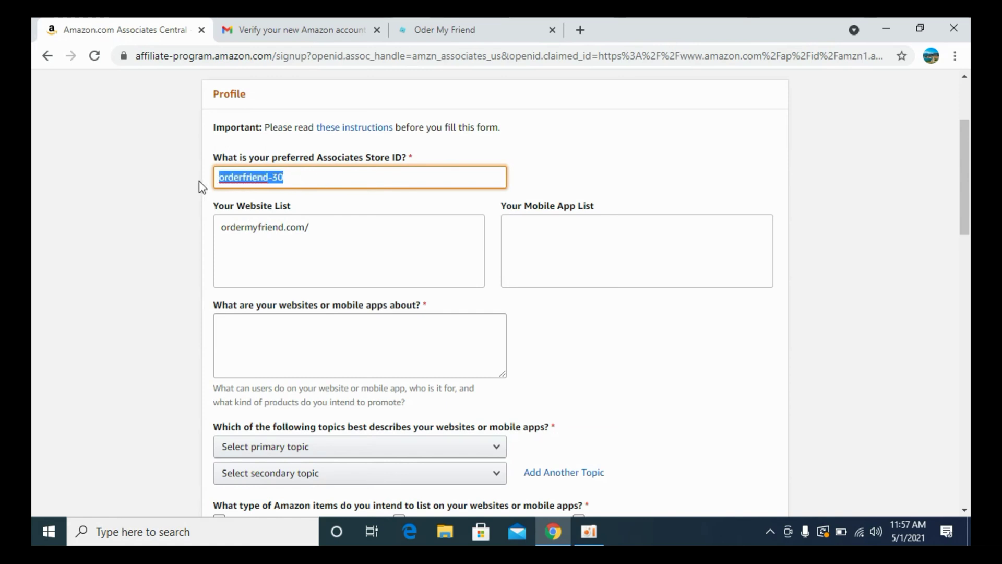
click(308, 175)
scroll(307, 270, down, 3)
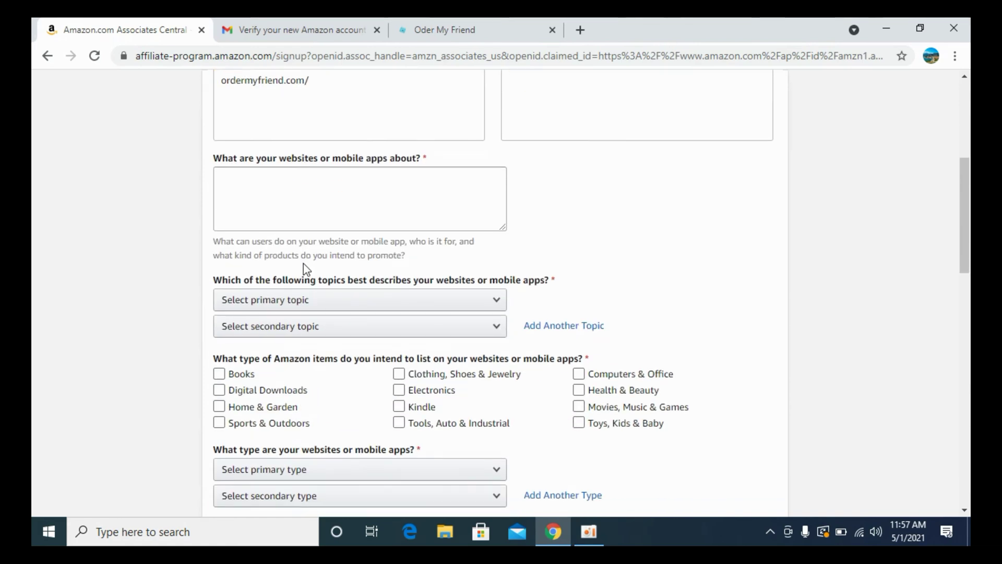
click(322, 196)
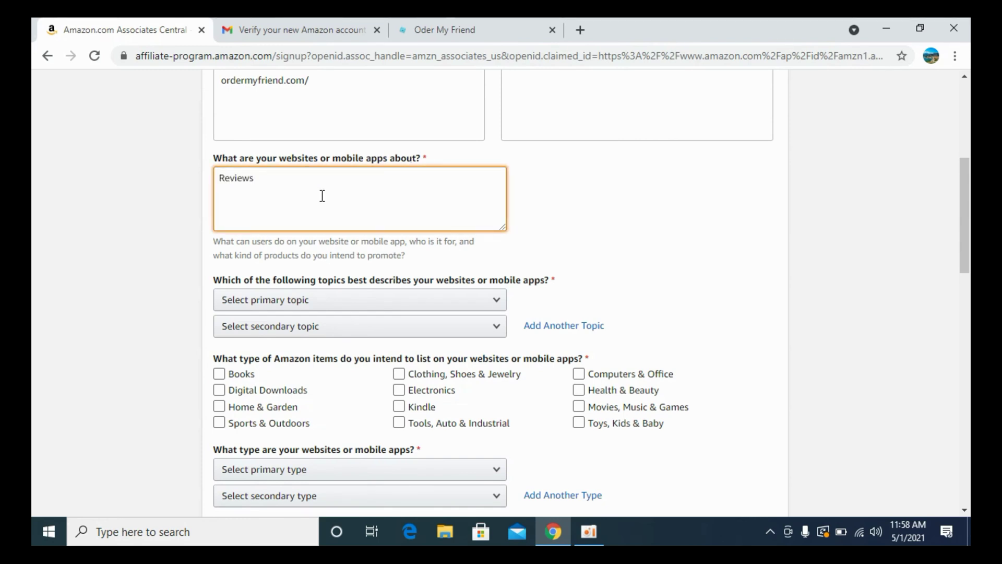
scroll(322, 196, down, 1)
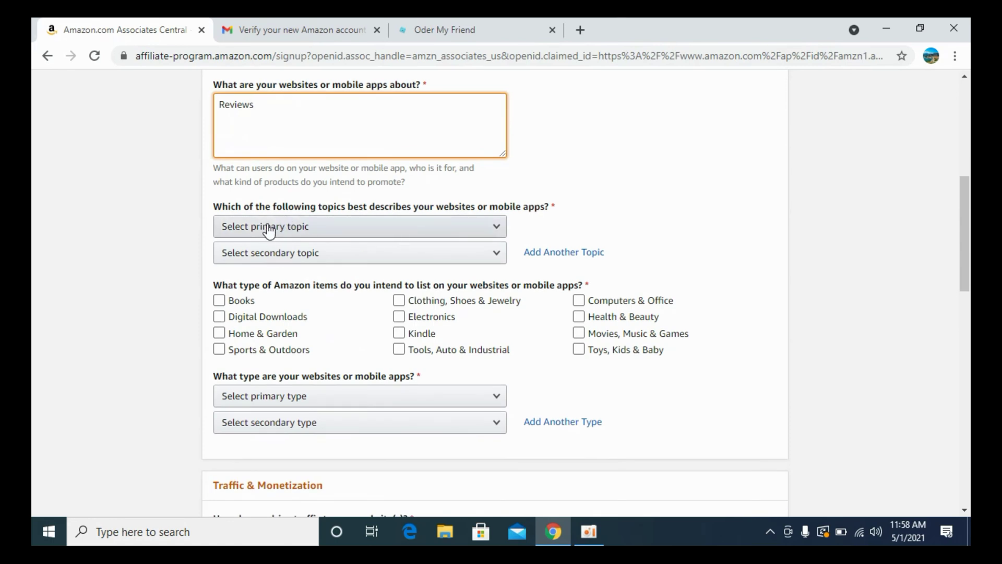
Make Home/Pets/Cooking/Weddings/Family/Arts & Crafts the primary website topic.
click(269, 230)
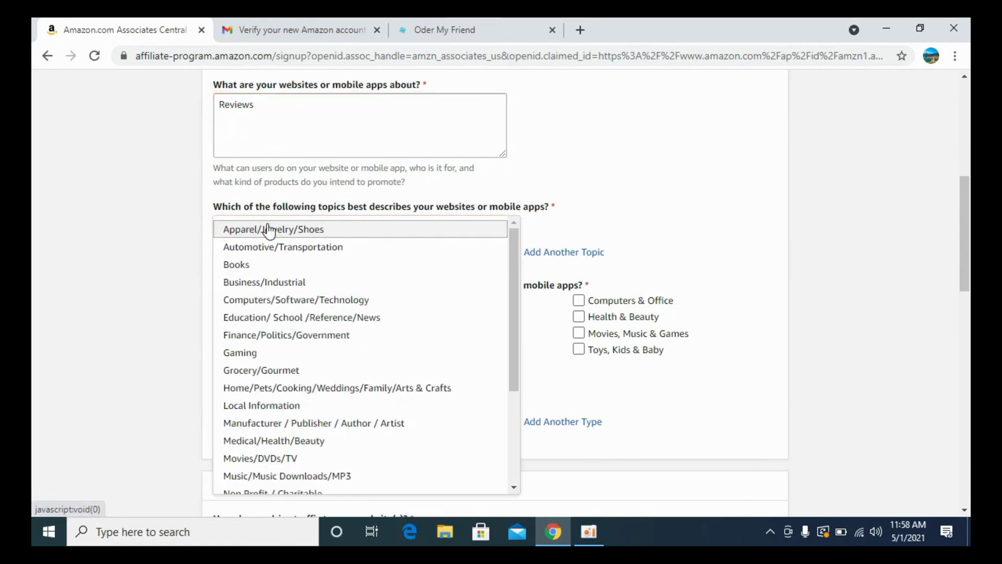
click(320, 299)
click(320, 225)
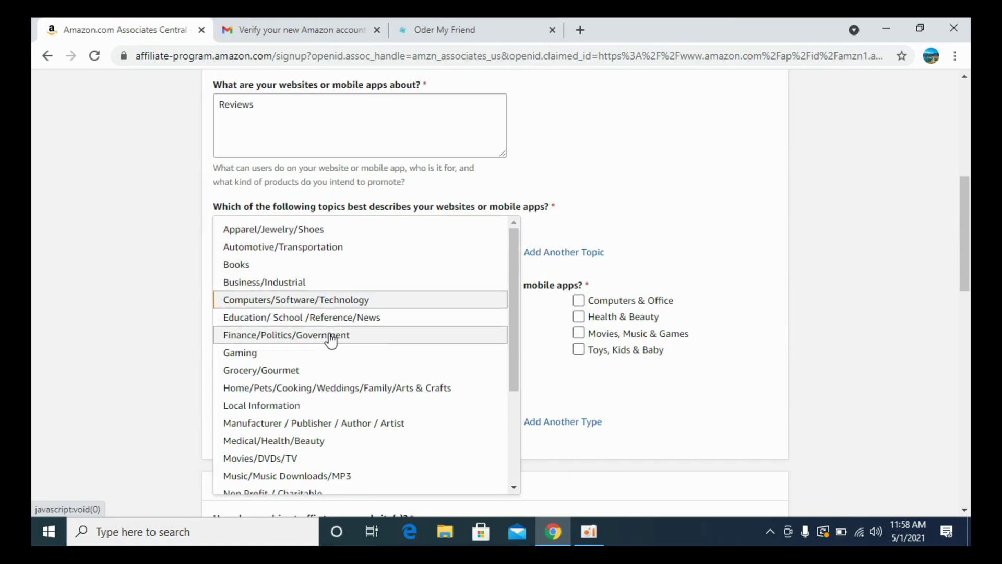
click(312, 388)
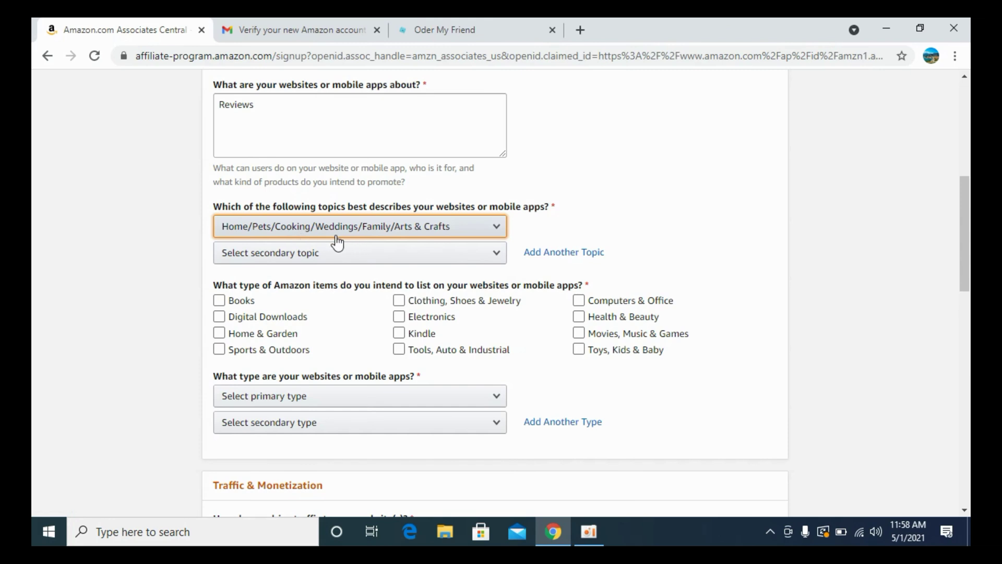
Choose Computers/Software/Technology as the secondary topic and toggle the Digital Downloads item type.
click(346, 253)
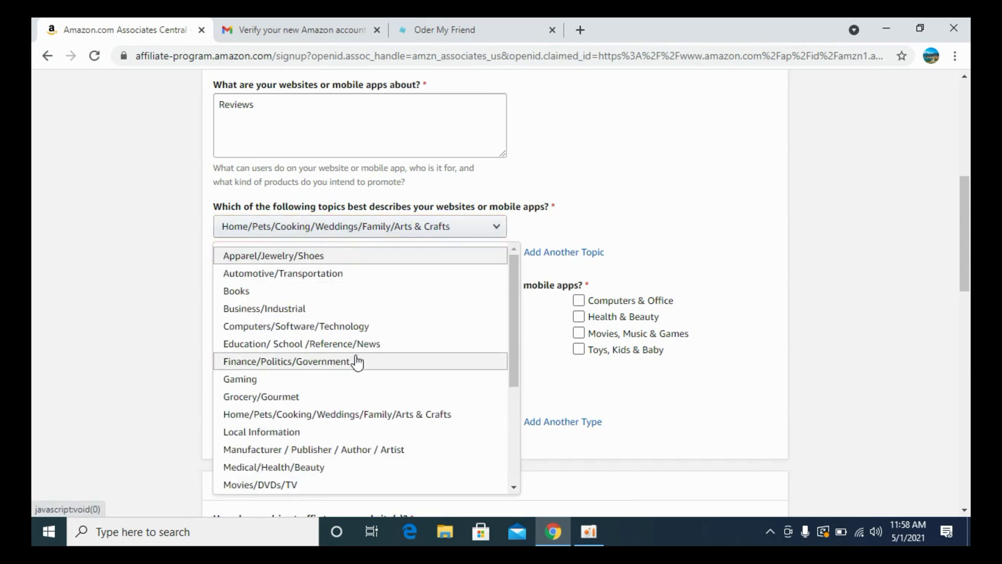
scroll(384, 413, down, 2)
scroll(386, 379, down, 3)
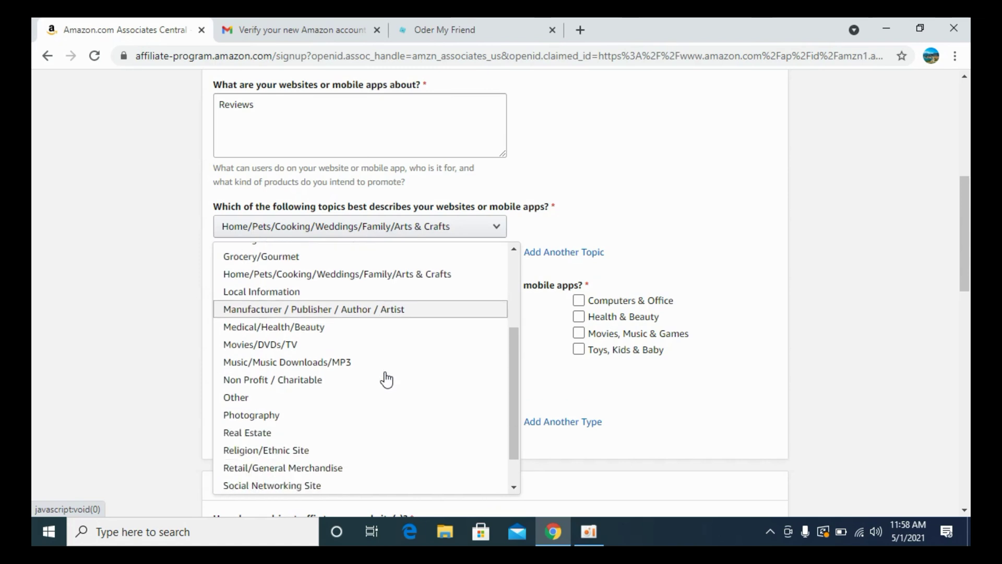
scroll(386, 379, down, 1)
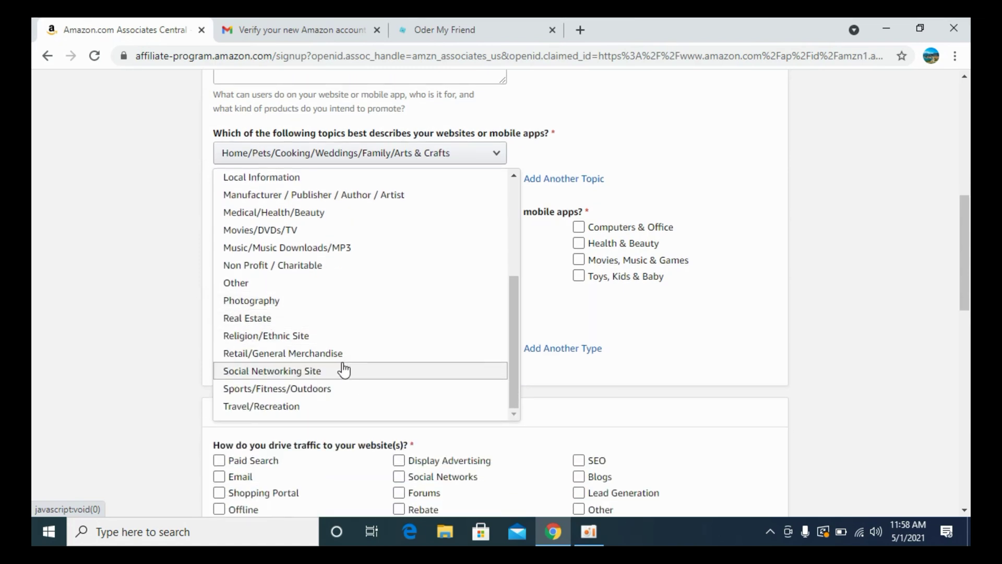
scroll(364, 301, up, 5)
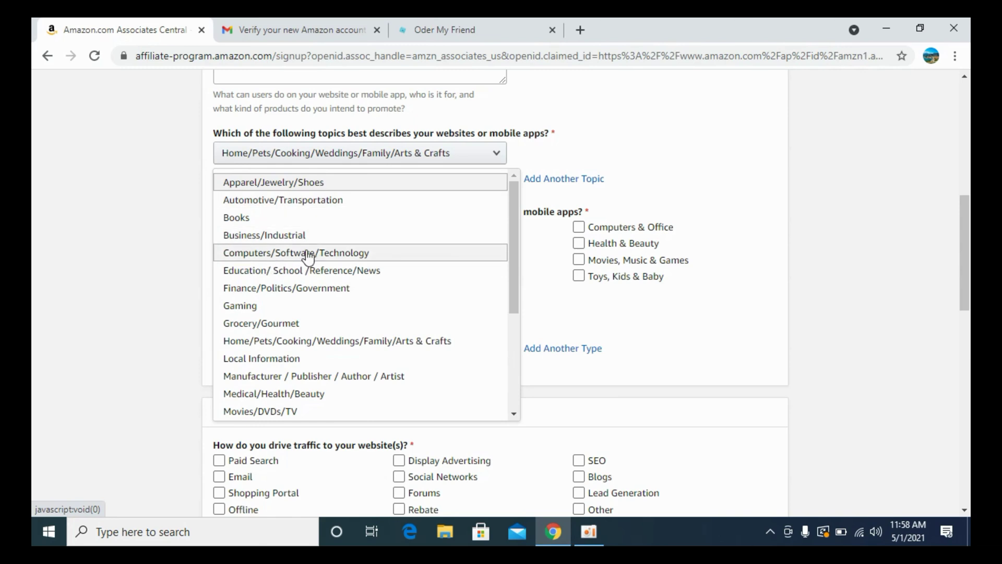
click(316, 253)
click(250, 242)
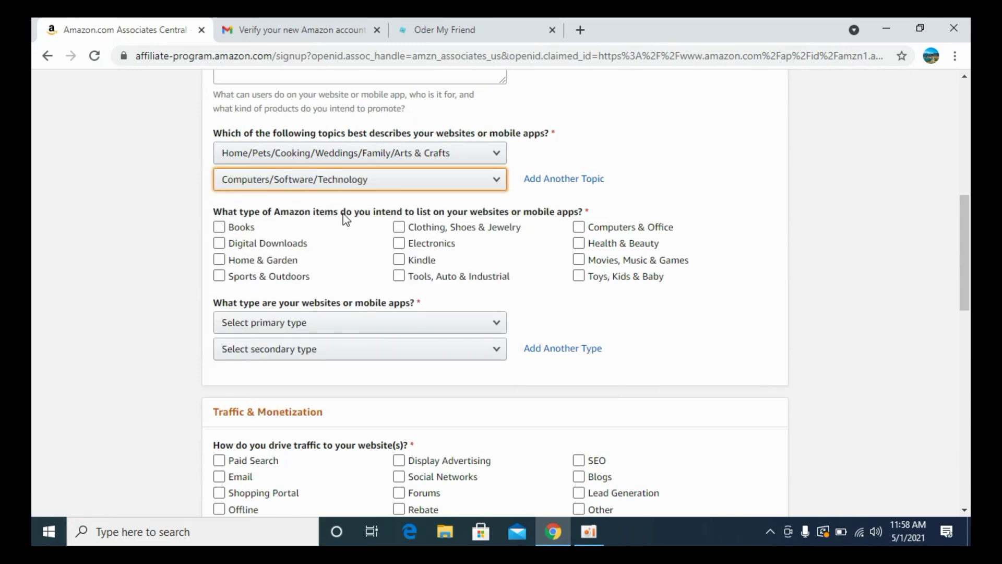
Check Computers & Office, Electronics, Home & Garden and Tools, Auto & Industrial as item types.
click(503, 226)
click(241, 226)
click(621, 244)
click(632, 228)
click(620, 243)
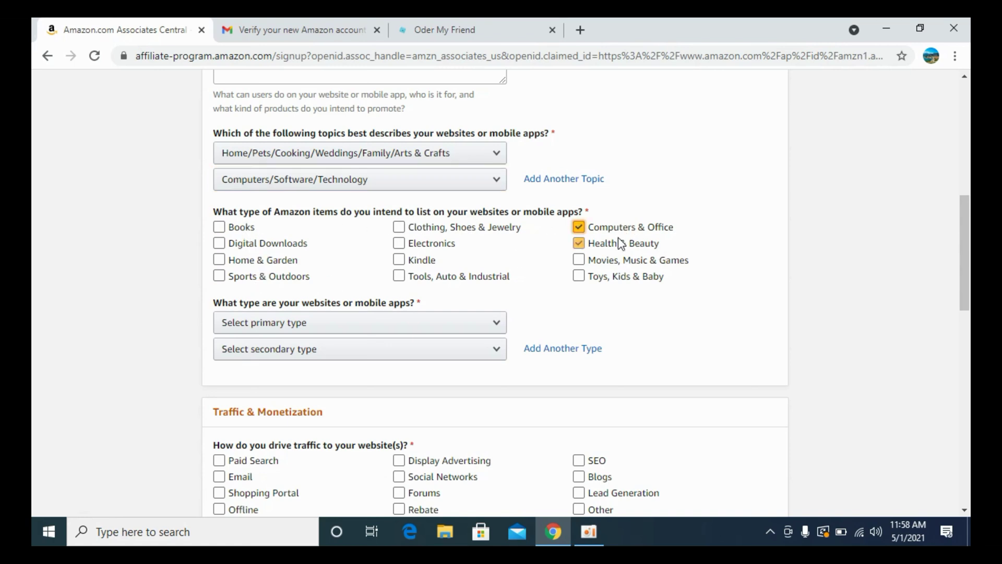
click(417, 259)
click(432, 230)
click(406, 280)
click(410, 229)
click(412, 232)
click(241, 226)
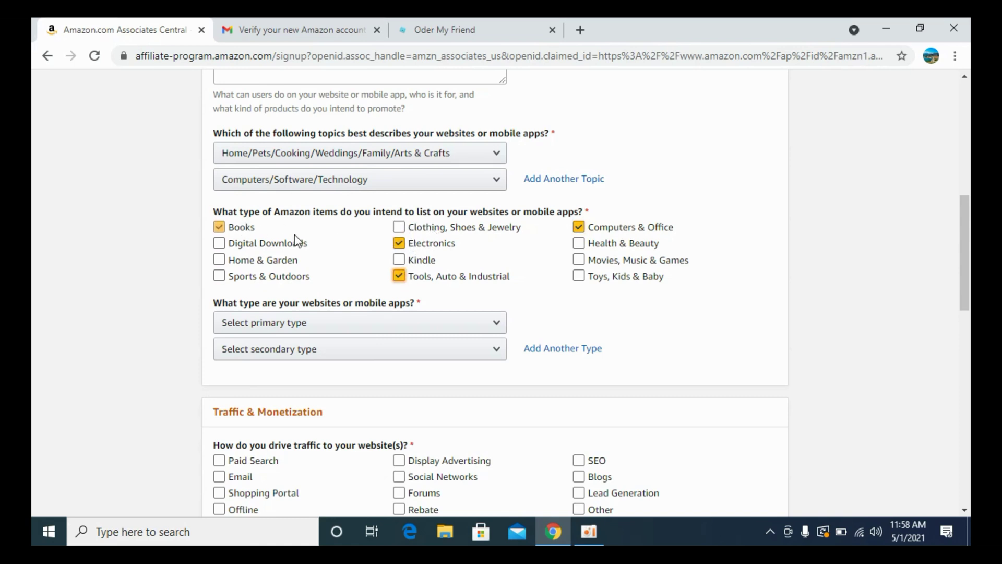
click(276, 259)
scroll(365, 308, down, 3)
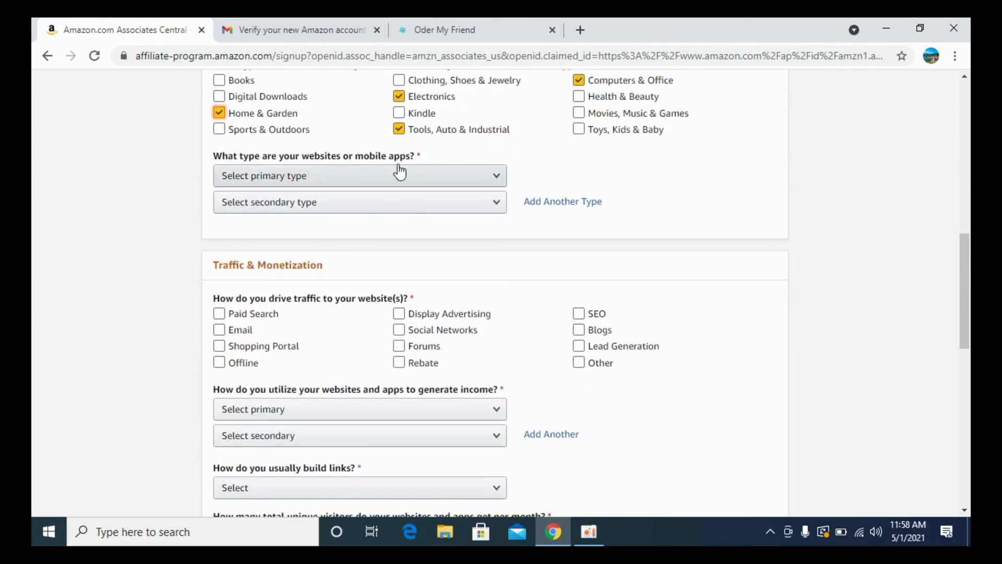
scroll(395, 208, up, 2)
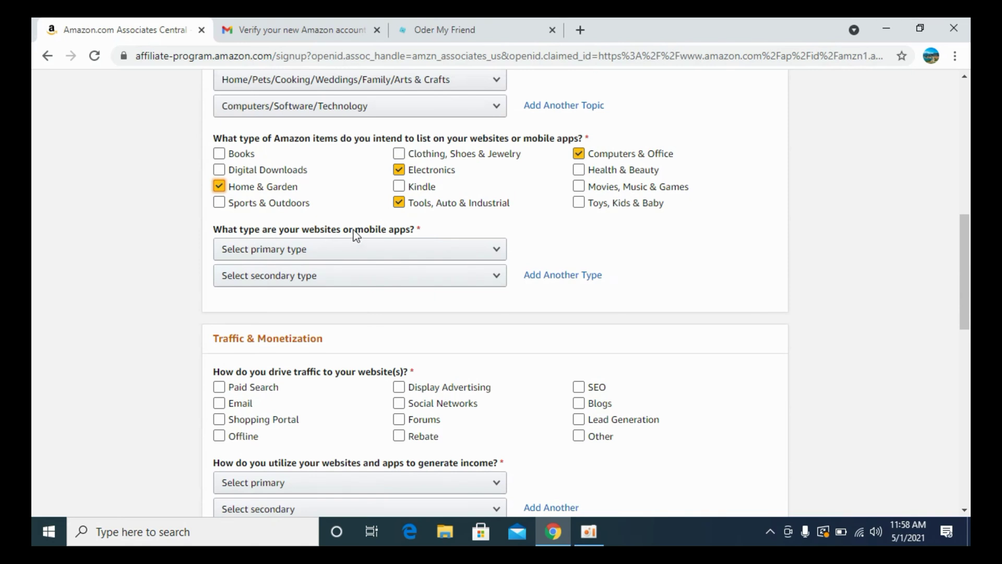
Set Blog as the primary website type and Search as the secondary type.
click(309, 251)
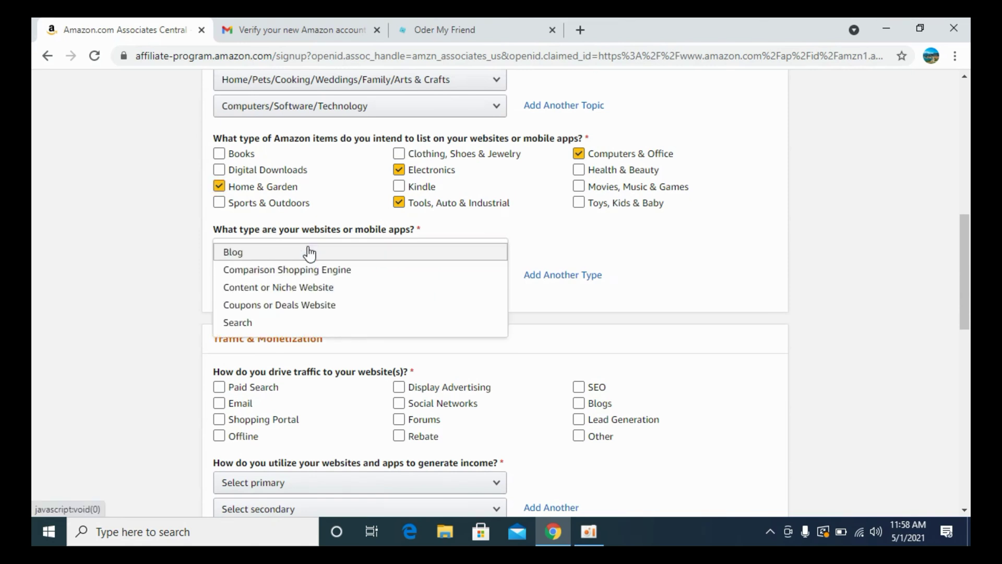
click(308, 253)
click(288, 283)
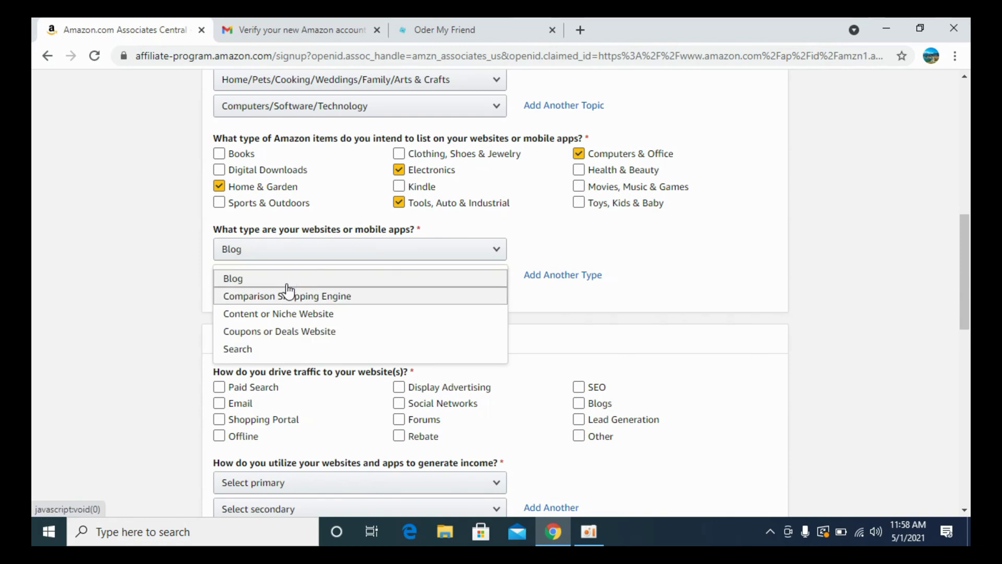
click(273, 349)
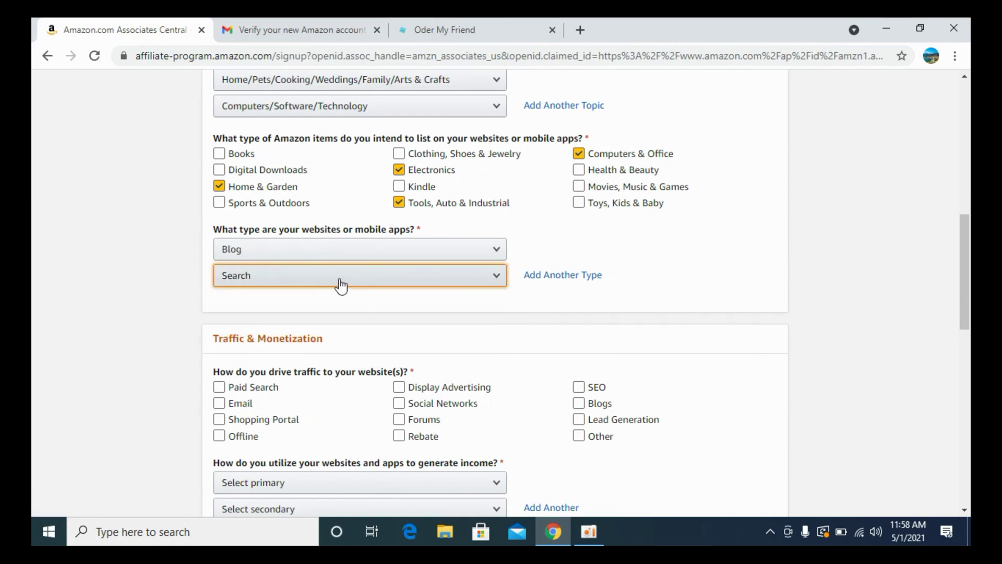
Tick Lead Generation and SEO as traffic sources.
scroll(340, 285, down, 1)
scroll(340, 285, down, 3)
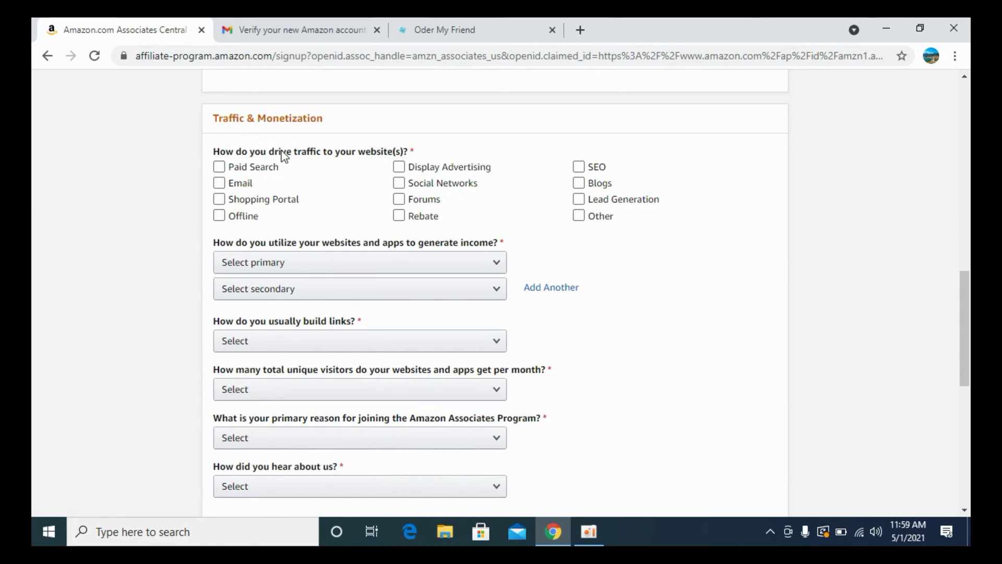
click(578, 199)
click(577, 165)
Choose Amazon Associates as the income method and add another income method field.
scroll(514, 218, down, 1)
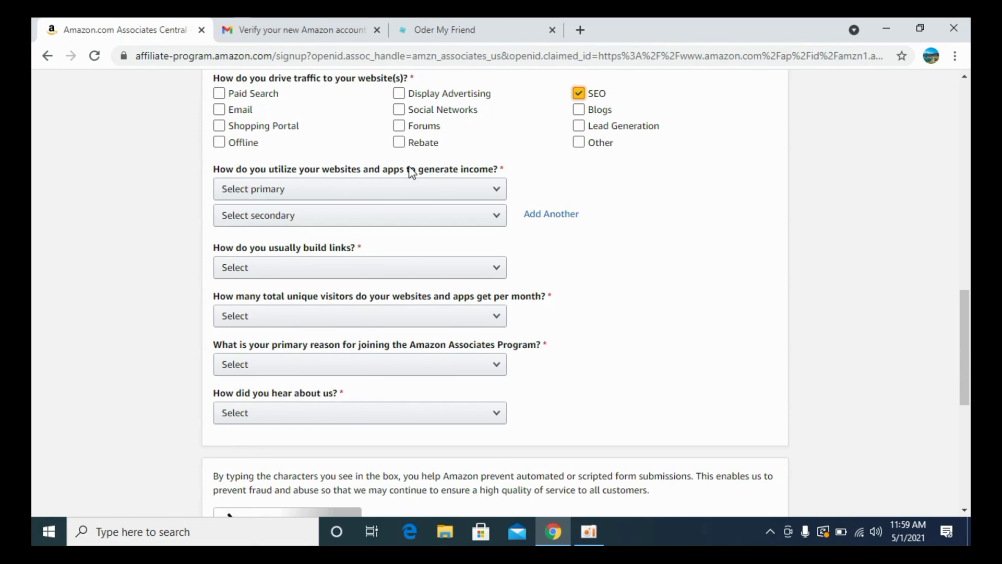
click(418, 192)
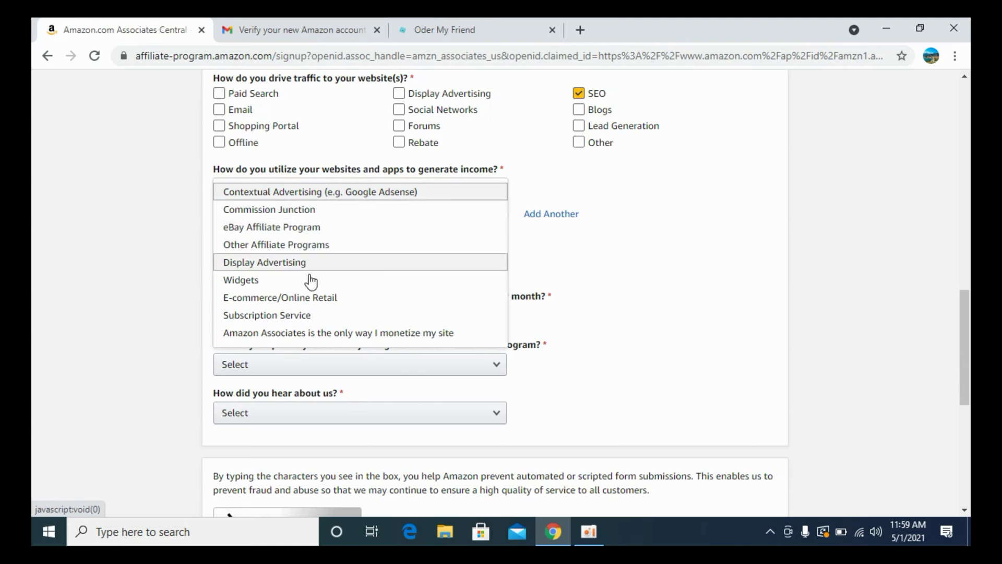
click(313, 333)
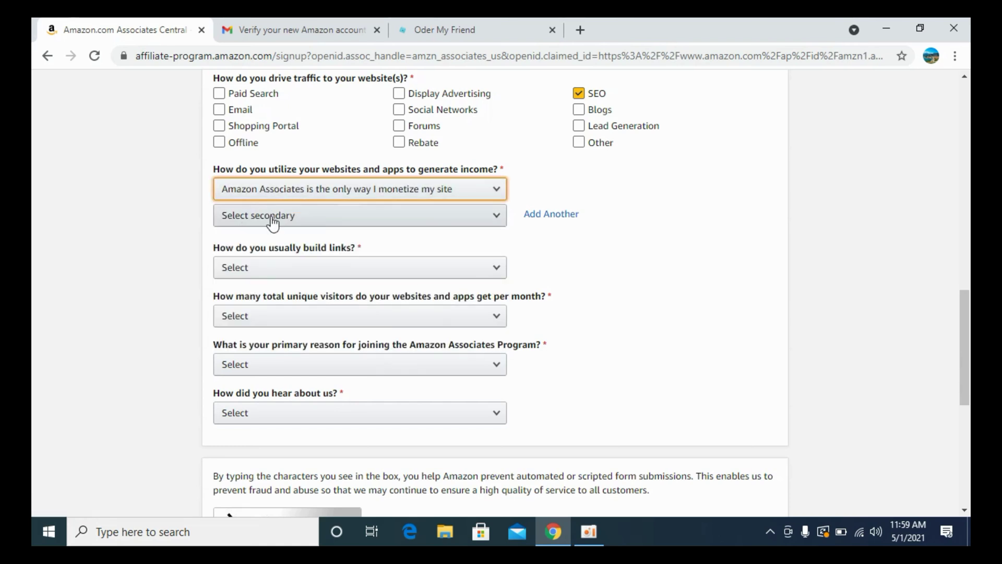
click(335, 190)
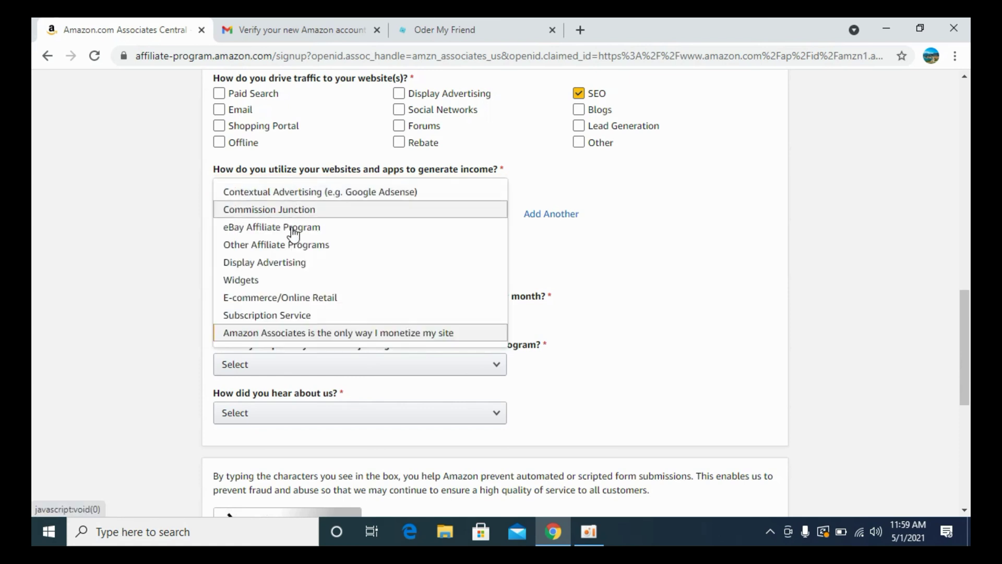
click(150, 212)
click(557, 215)
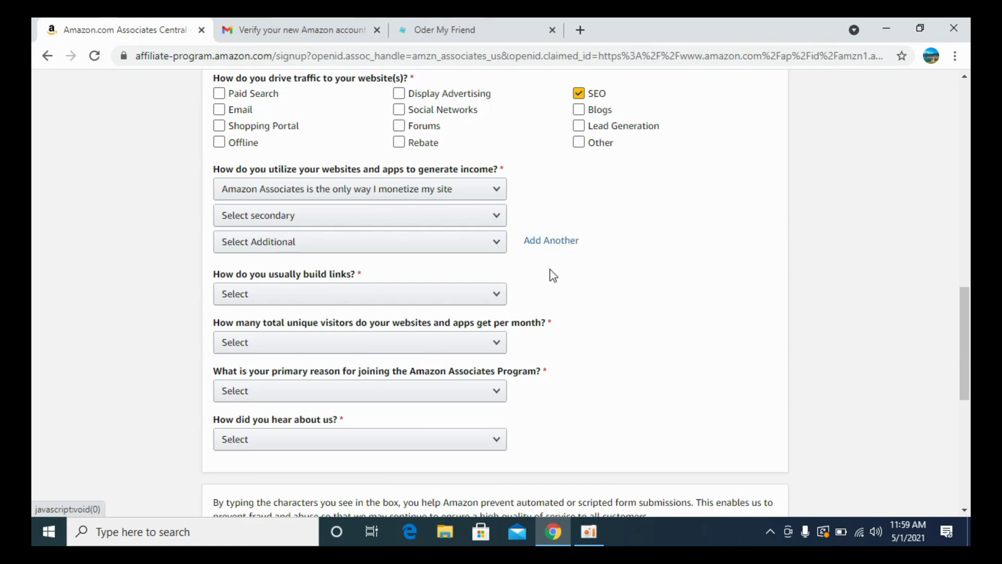
Choose Blog Editor for link building and Less than 500 monthly unique visitors.
scroll(458, 232, down, 1)
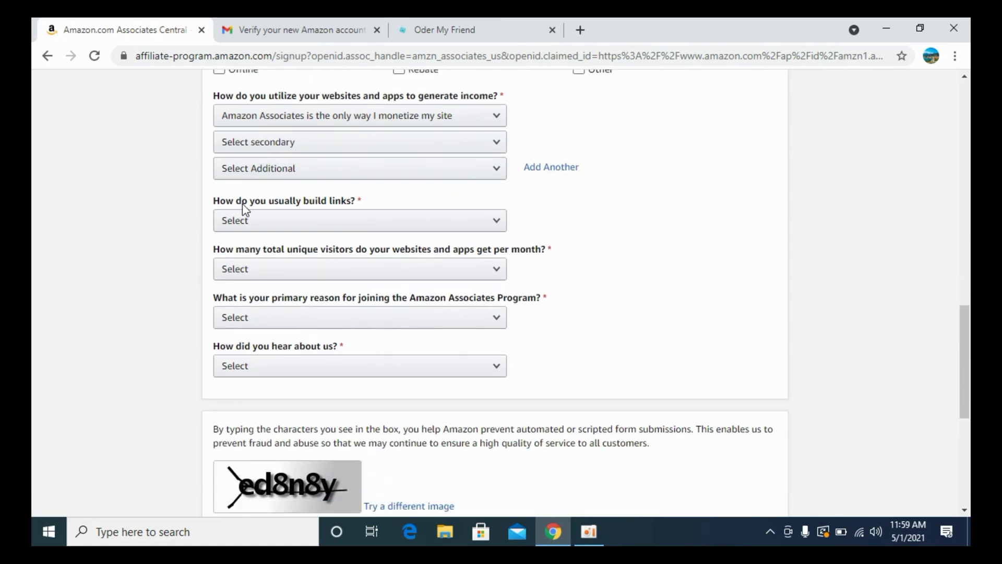
click(301, 221)
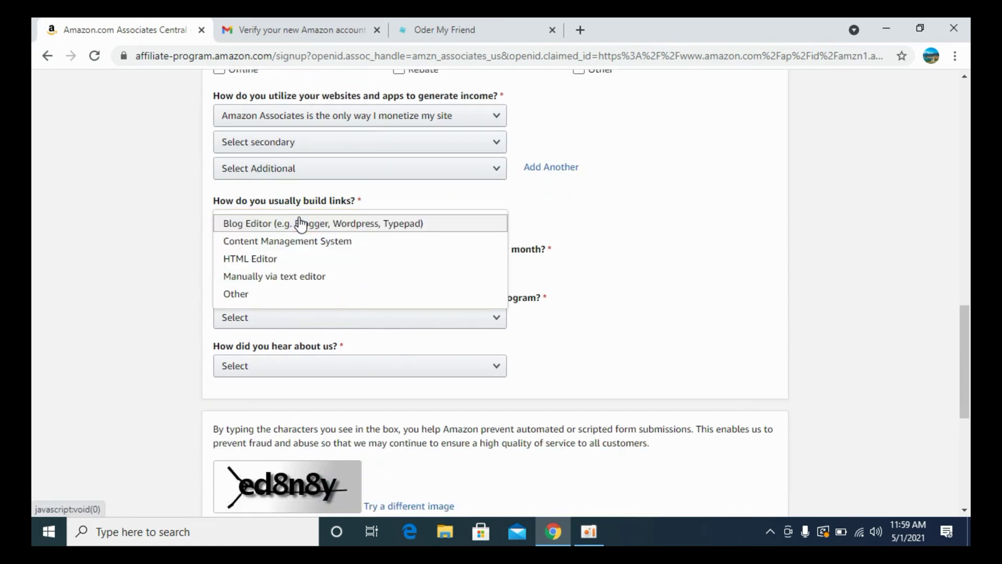
click(288, 226)
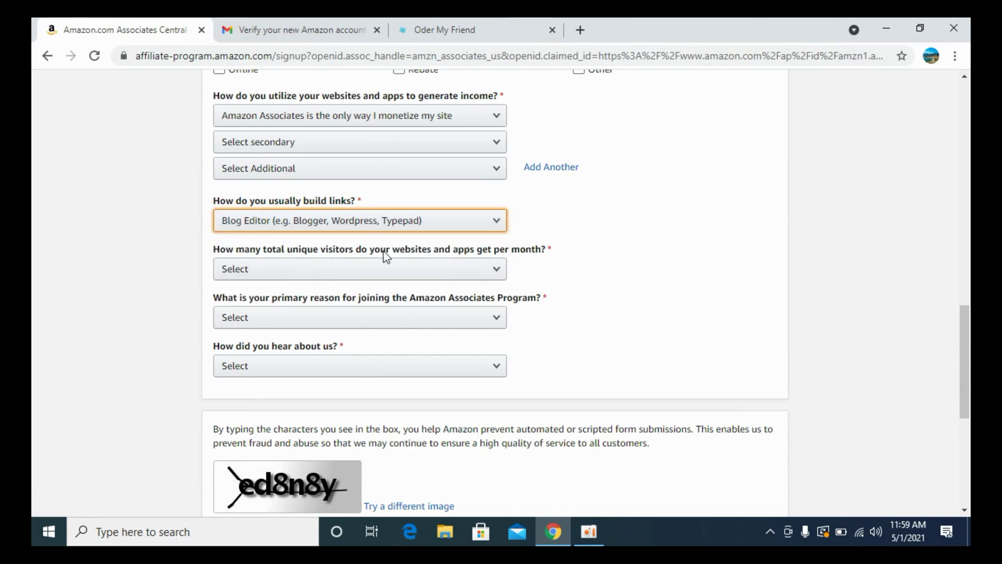
click(340, 275)
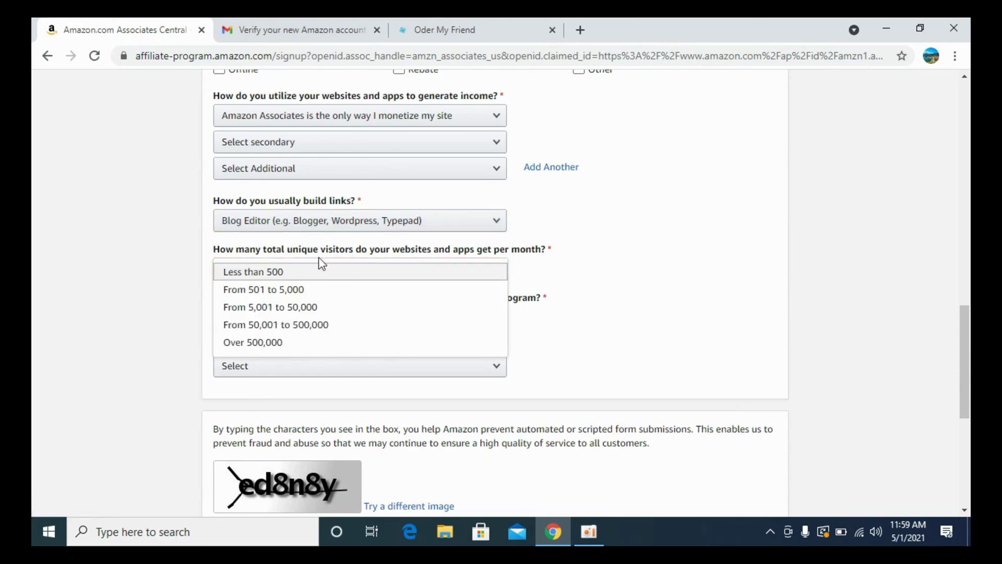
click(314, 271)
Give 'To monetize my site' as the joining reason and Online Search as the referral source.
scroll(170, 274, down, 3)
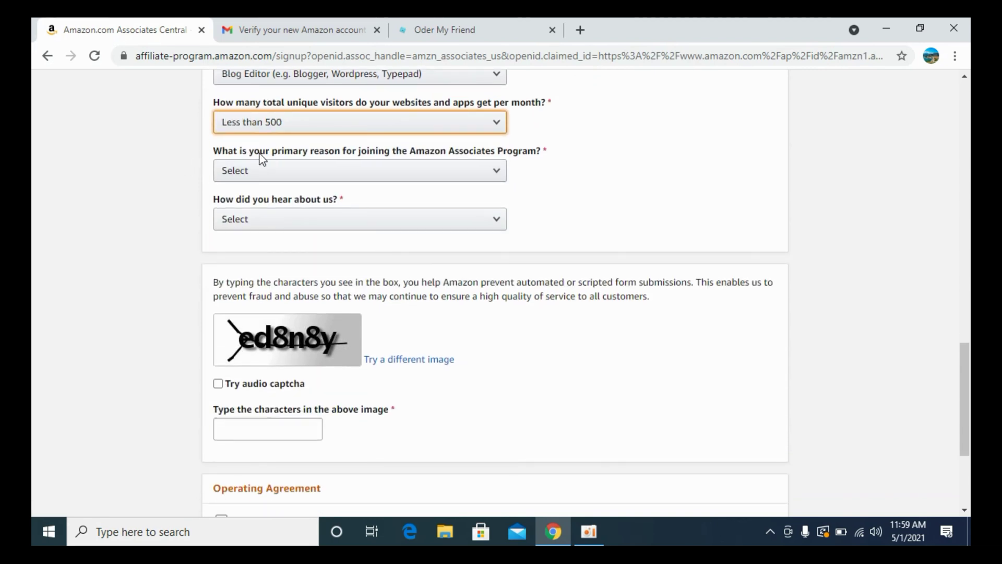
click(425, 172)
click(390, 192)
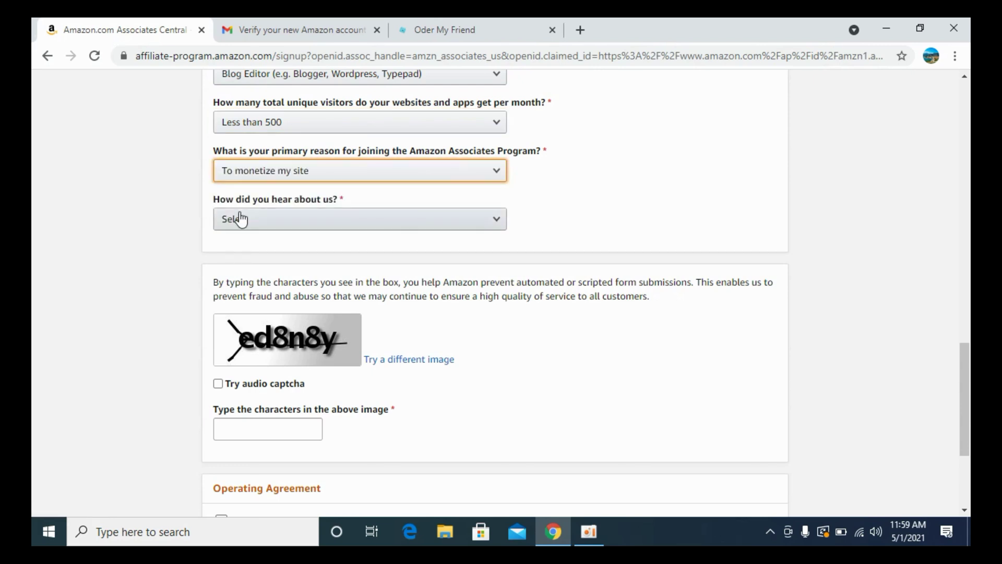
click(302, 219)
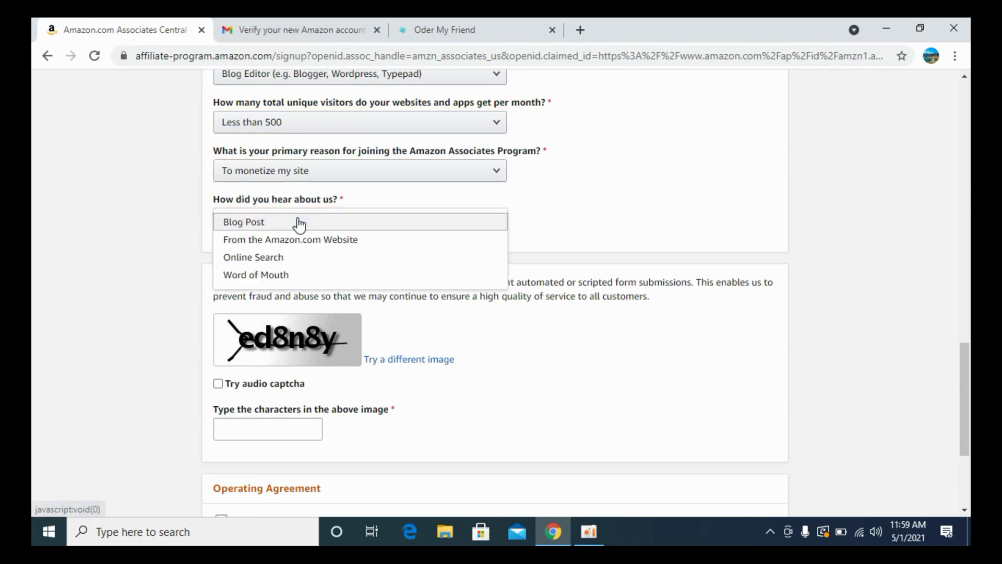
click(284, 257)
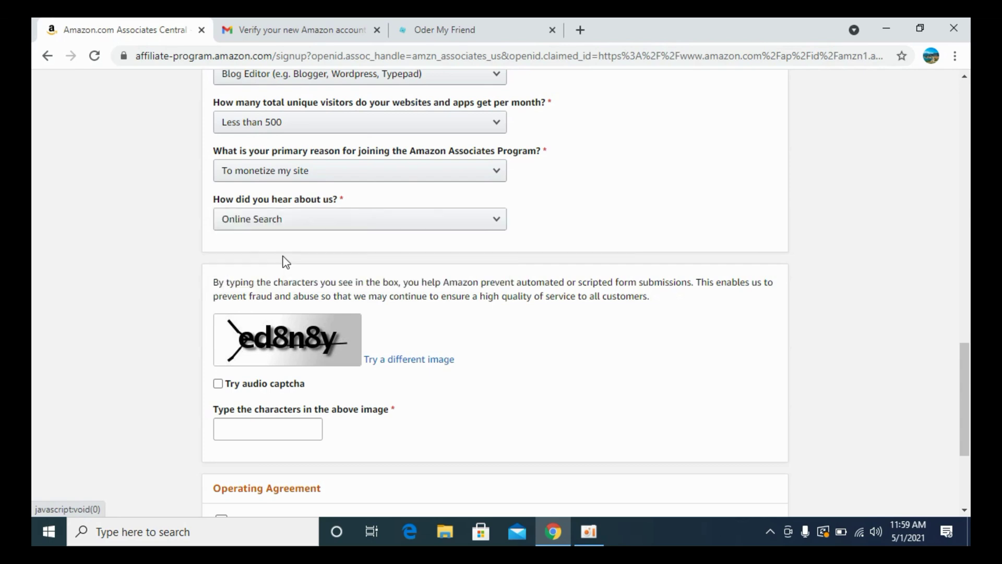
scroll(345, 188, down, 3)
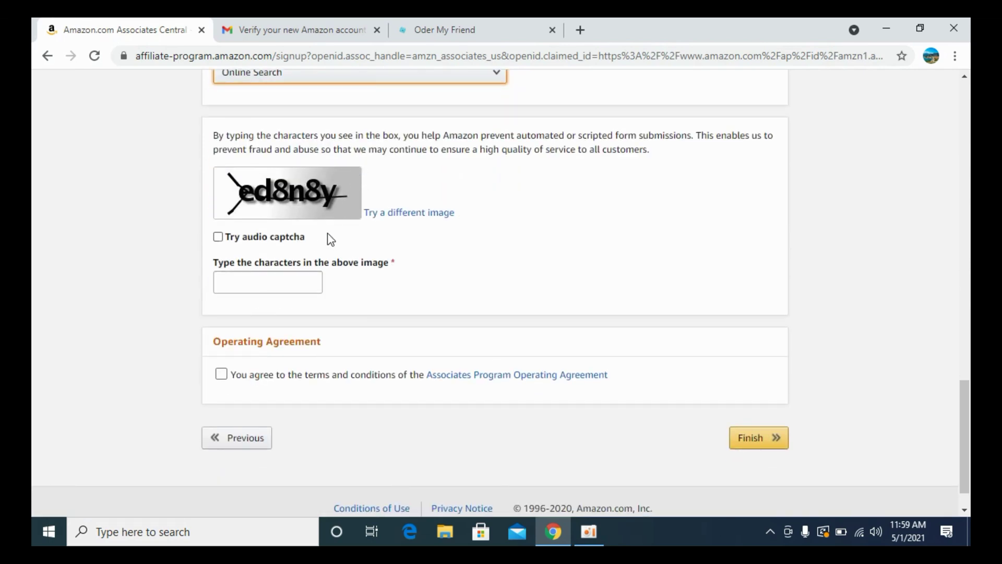
Remove the hyphen from the preferred Store ID so it reads 'orderfriend50'.
scroll(329, 239, up, 14)
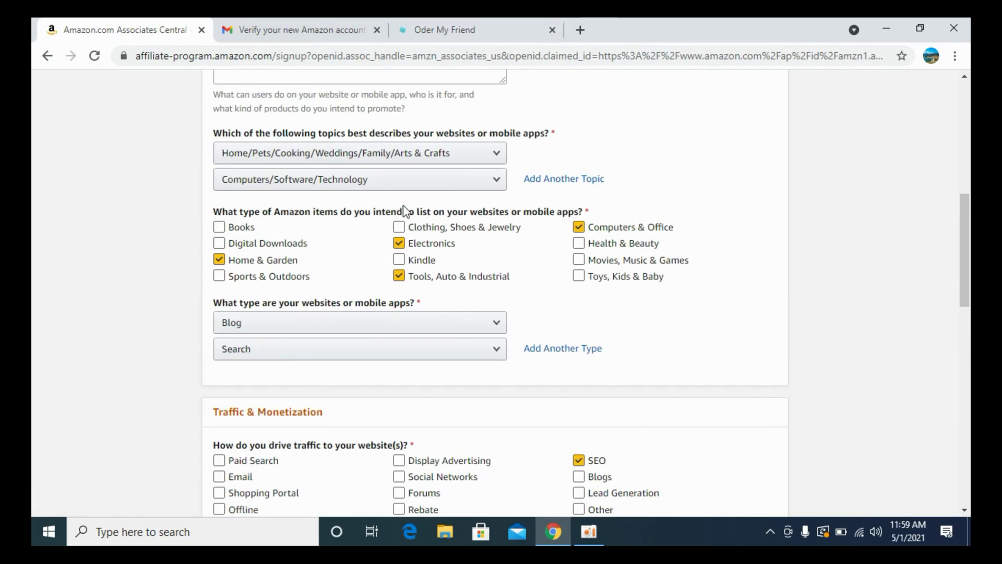
scroll(405, 211, up, 5)
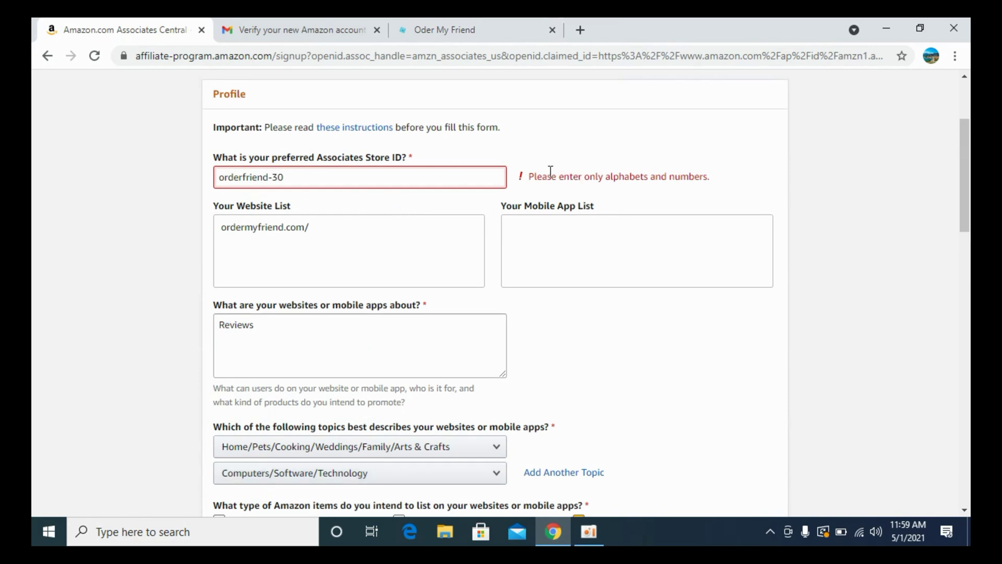
click(275, 177)
key(BackSpace)
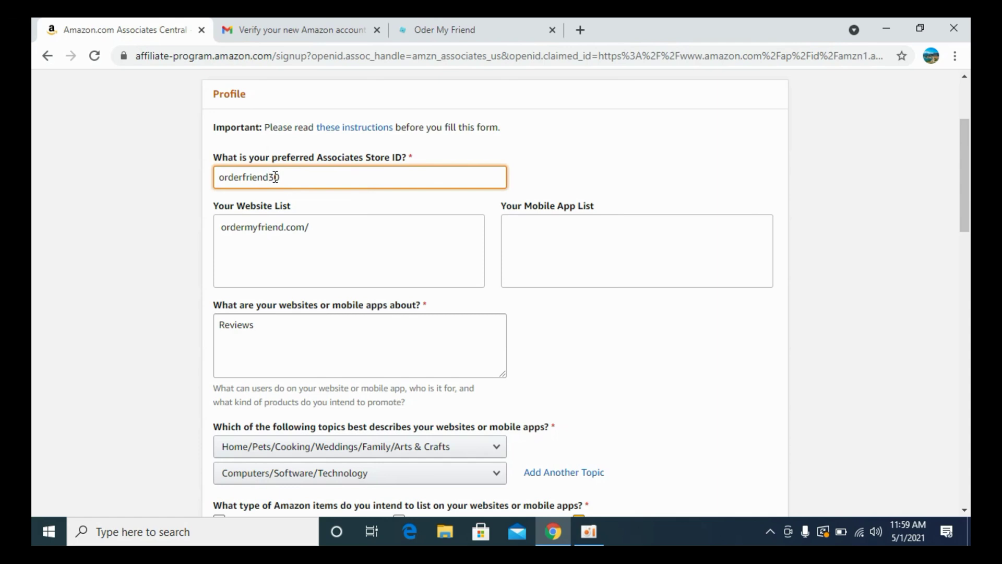
double_click(330, 177)
text(orderfriend50)
click(112, 174)
Enter the captcha characters and accept the Operating Agreement.
scroll(167, 155, down, 7)
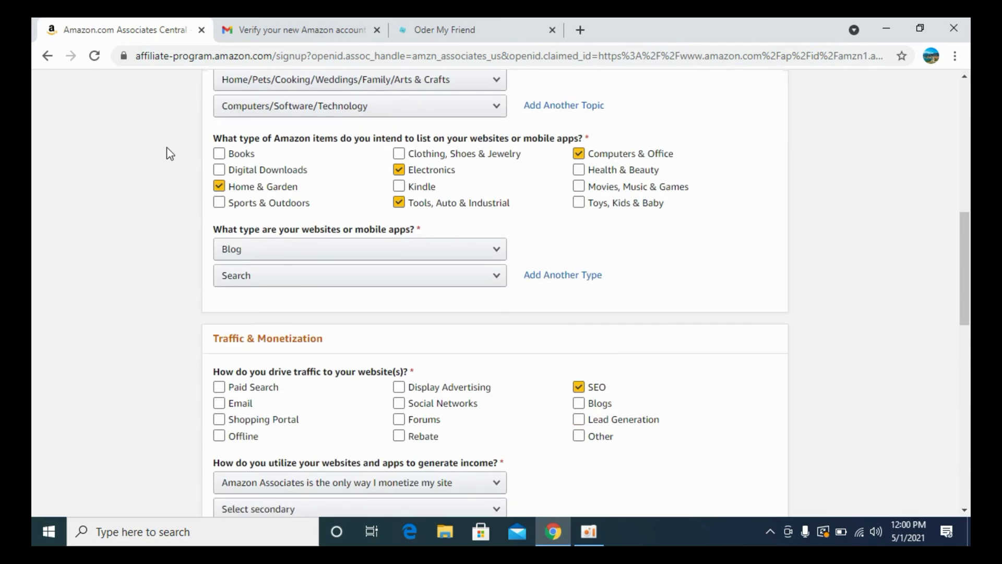
scroll(168, 149, up, 9)
scroll(168, 150, down, 7)
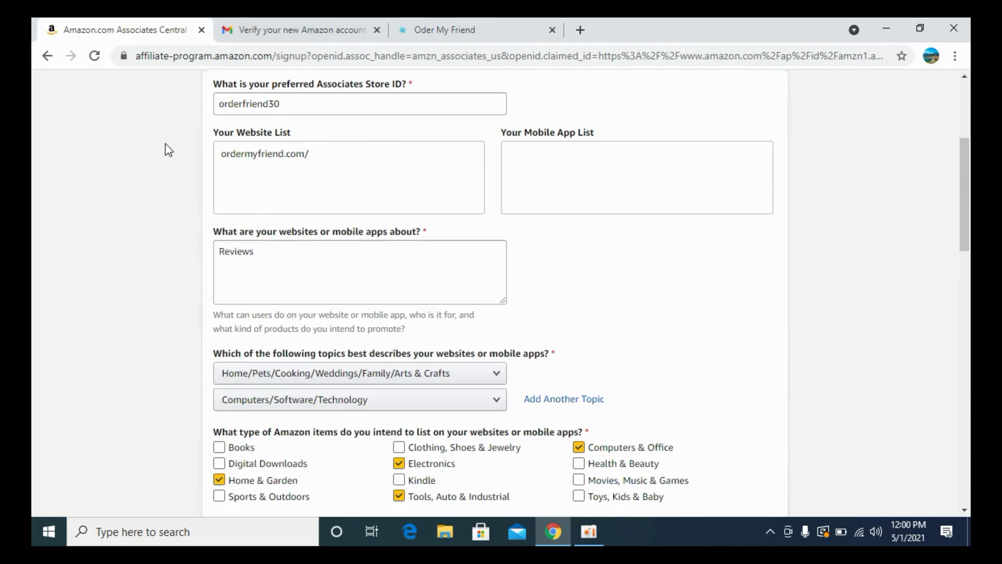
scroll(167, 150, down, 14)
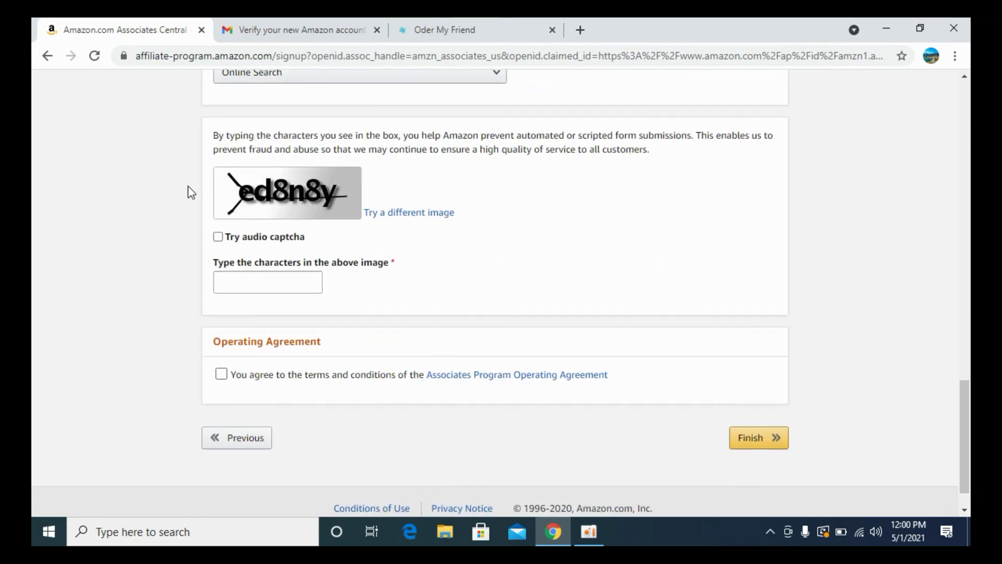
click(257, 278)
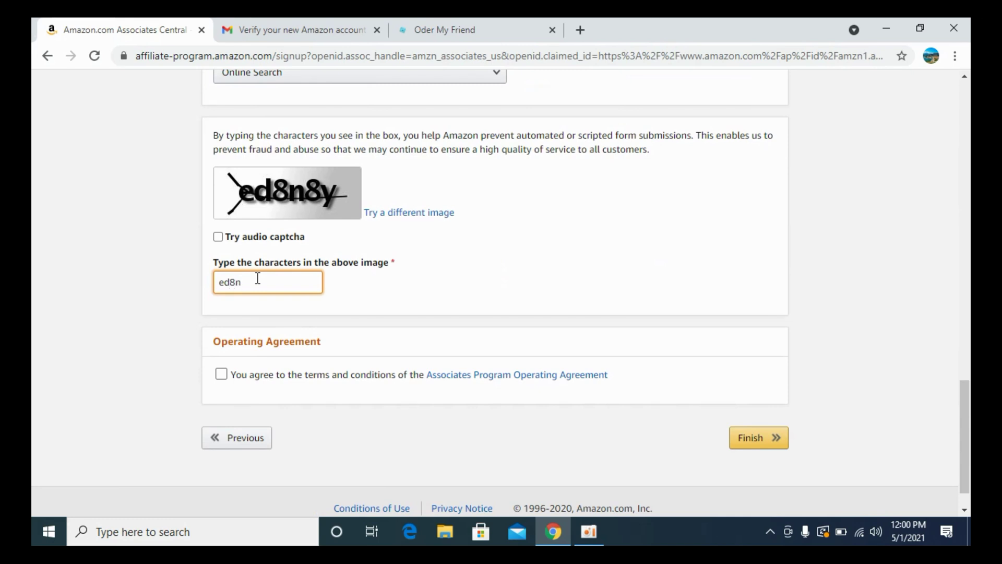
click(221, 373)
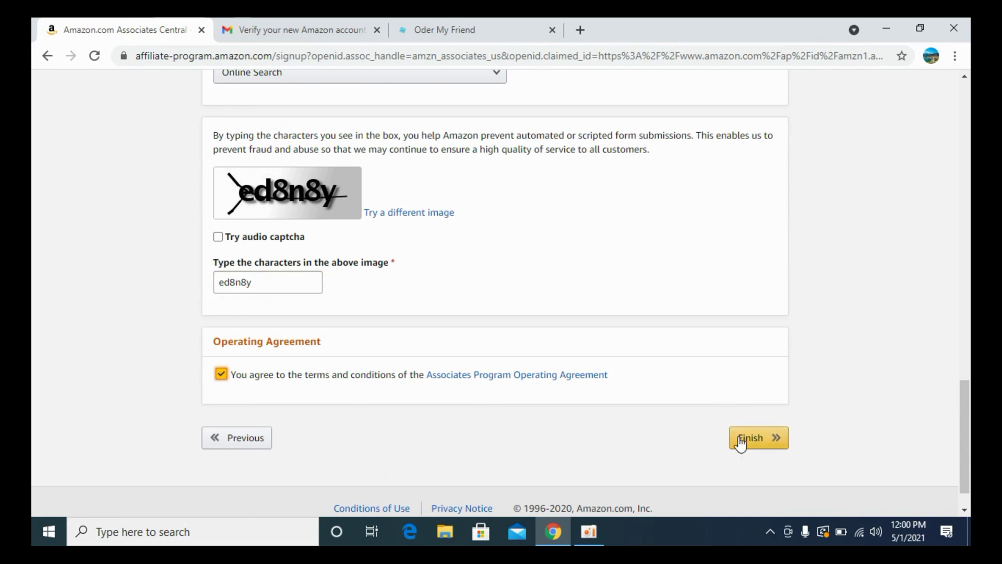
Submit the completed signup with Finish and review the Congrats page showing the Associate ID.
click(757, 441)
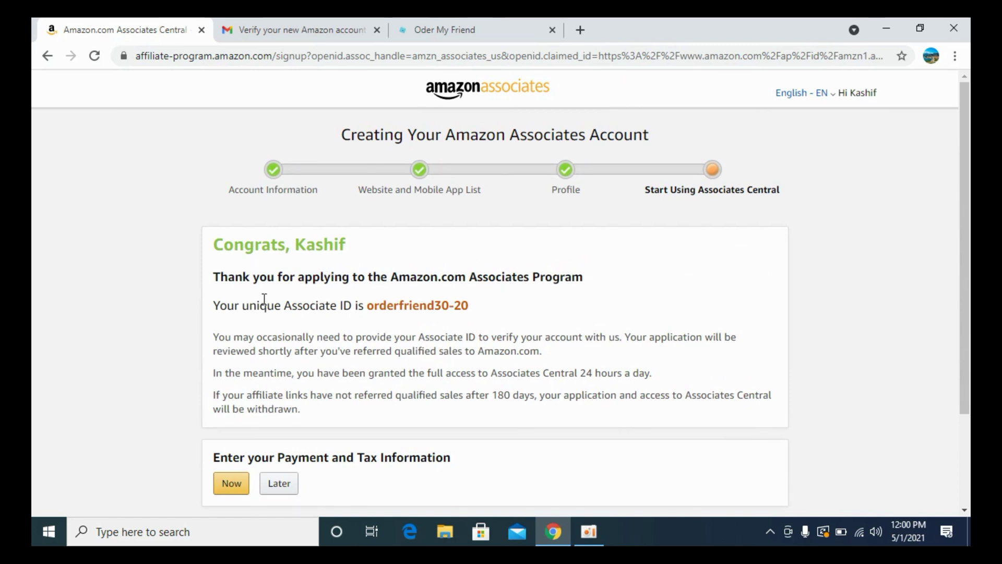
scroll(326, 403, down, 2)
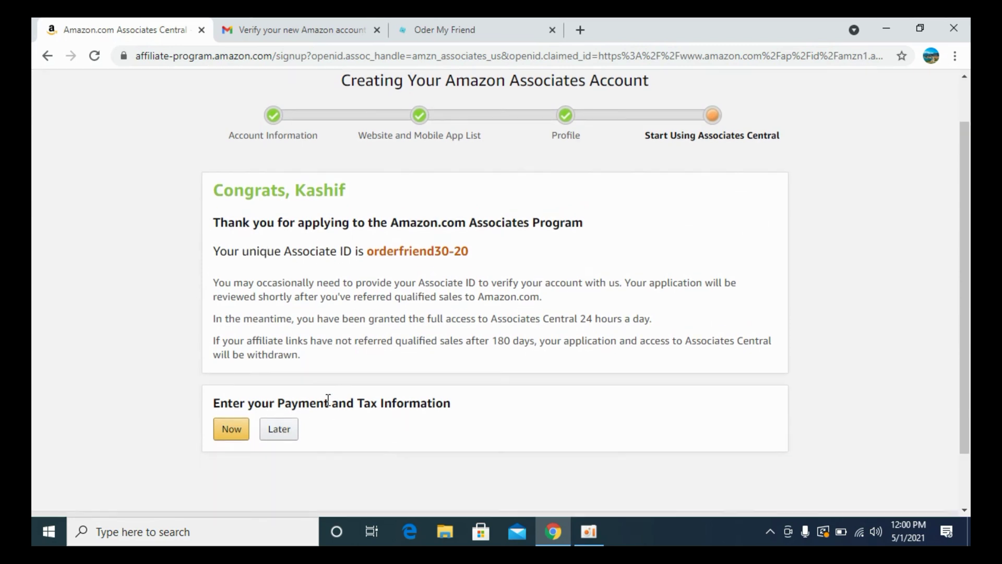
scroll(394, 312, up, 2)
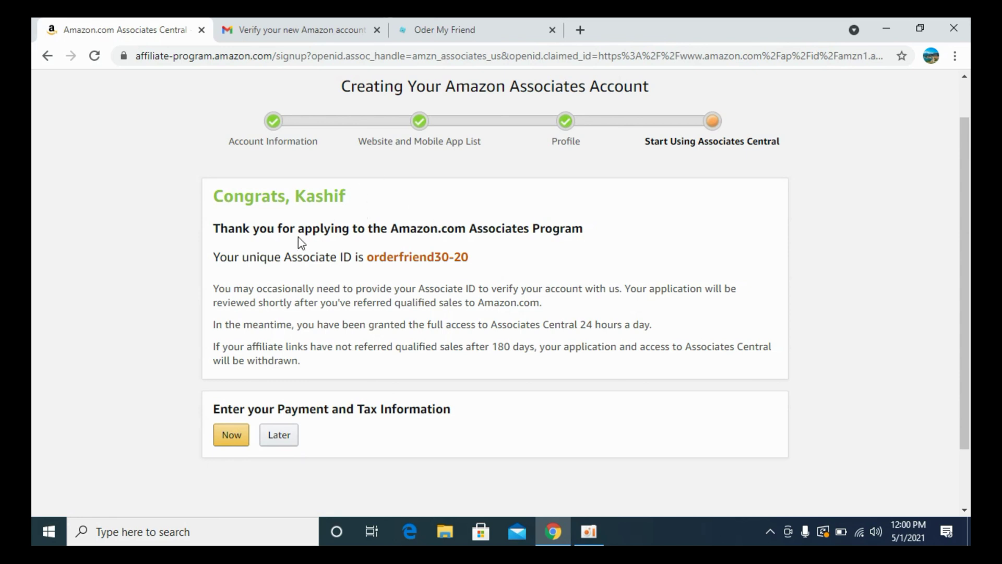
Read the 'Your application has been received!' email from the Gmail inbox, comparing it with the congrats page.
click(287, 36)
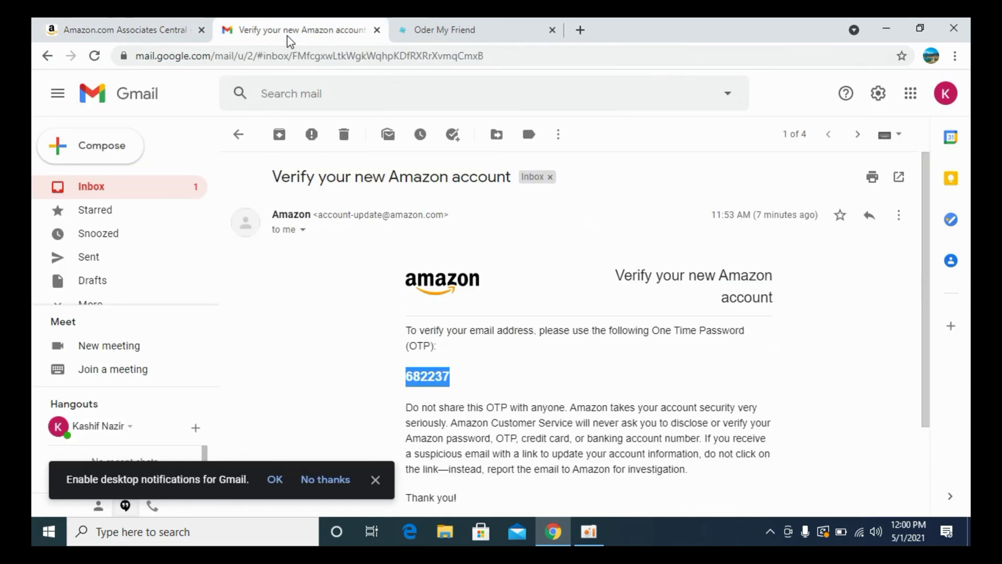
click(130, 187)
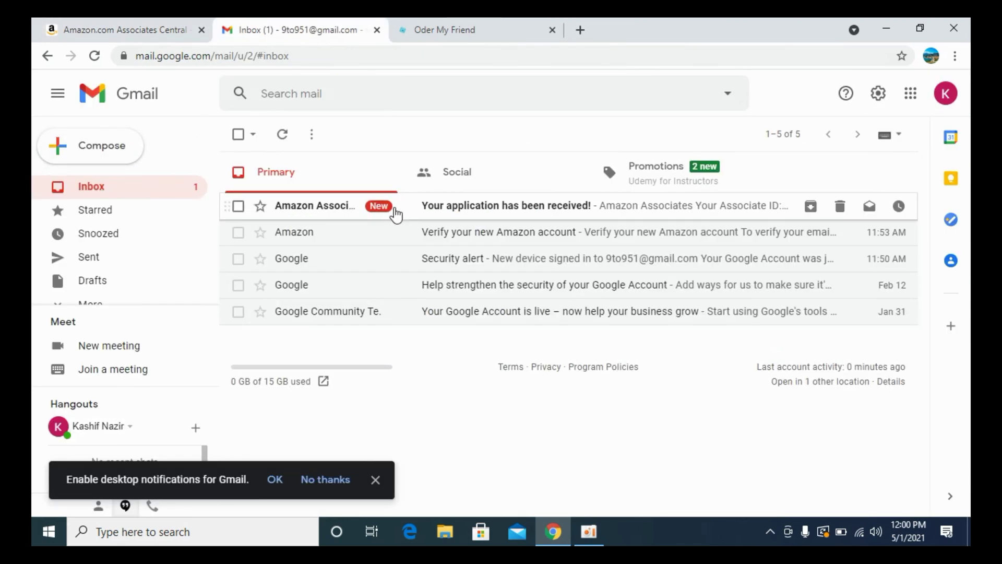
click(472, 209)
scroll(329, 245, down, 3)
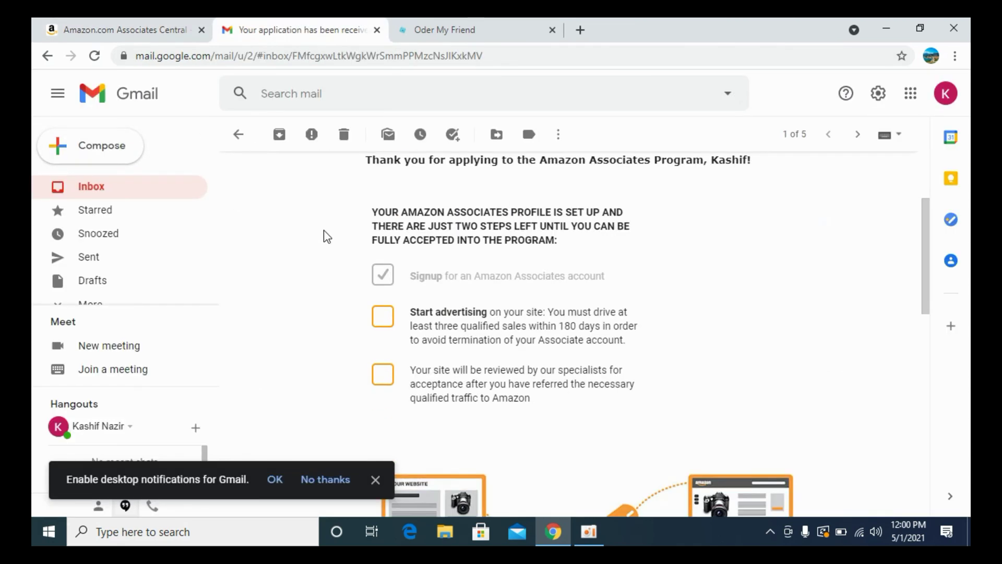
click(111, 34)
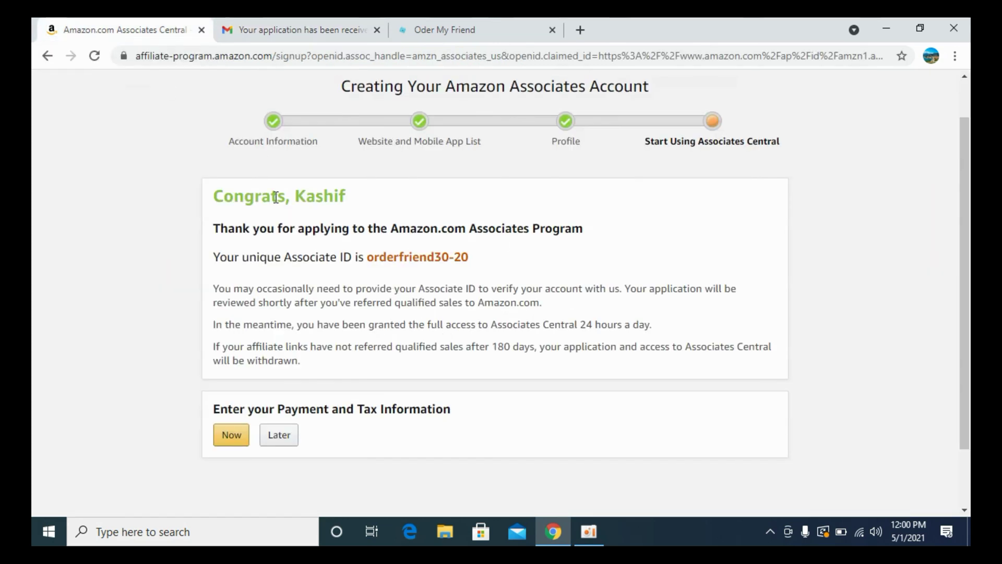
click(275, 31)
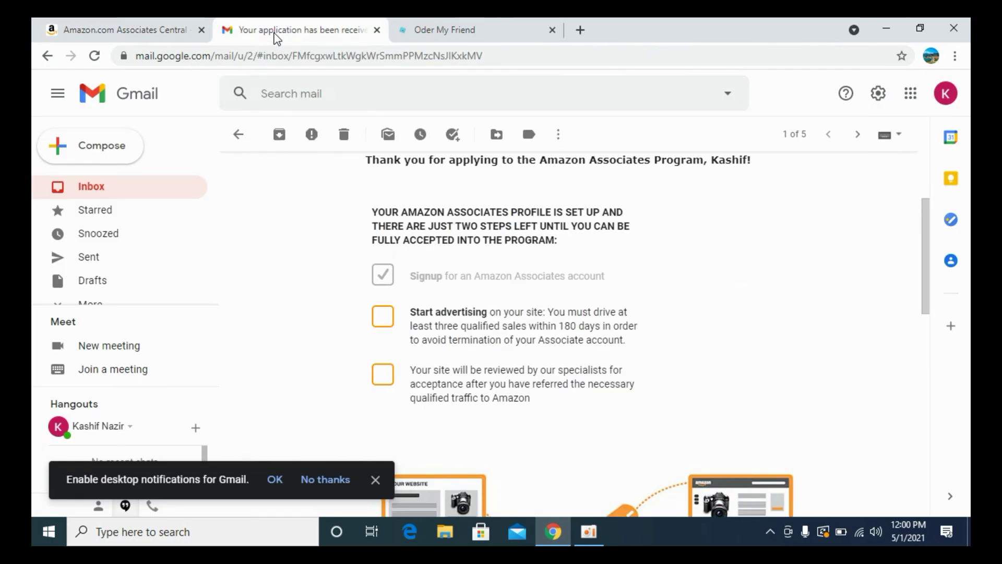
scroll(475, 256, up, 3)
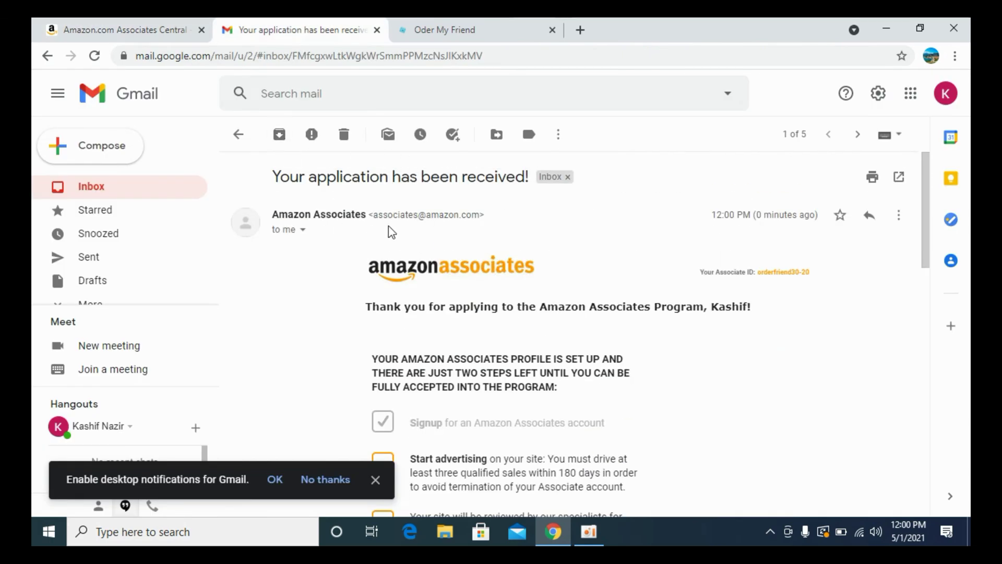
scroll(417, 261, down, 1)
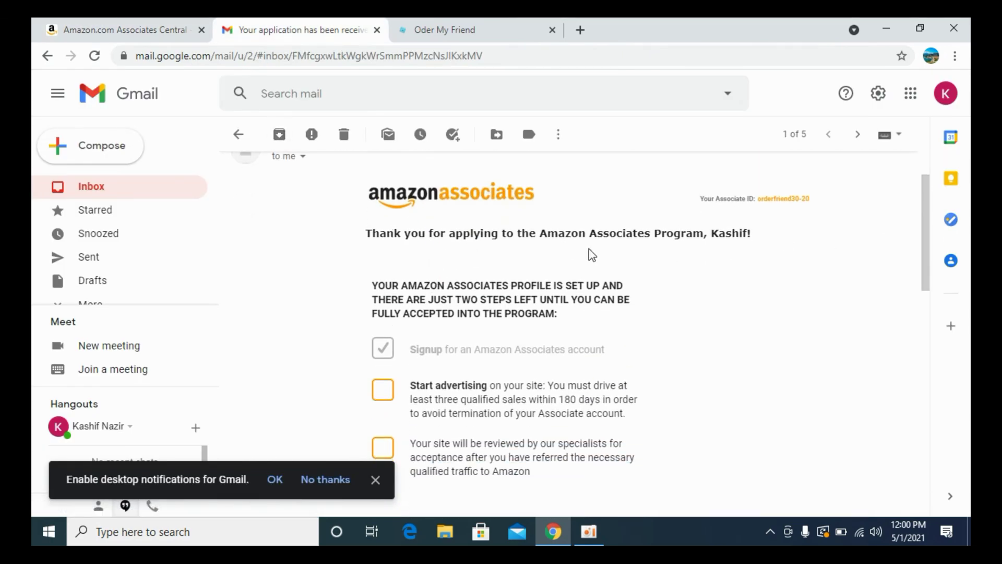
scroll(506, 344, down, 3)
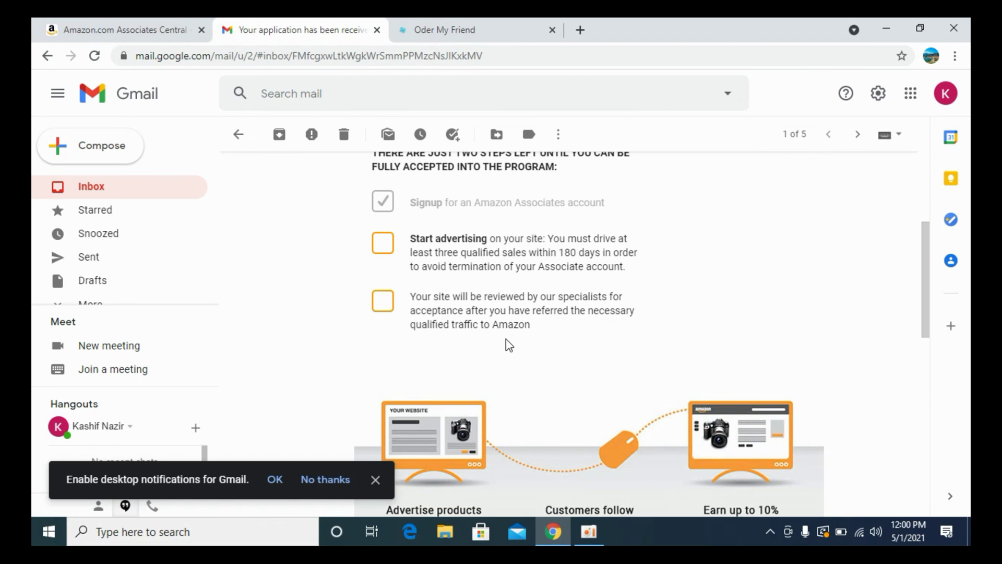
click(175, 32)
scroll(313, 313, down, 2)
Postpone Payment and Tax Information with Later, then close the welcome tour with Get Started.
click(268, 362)
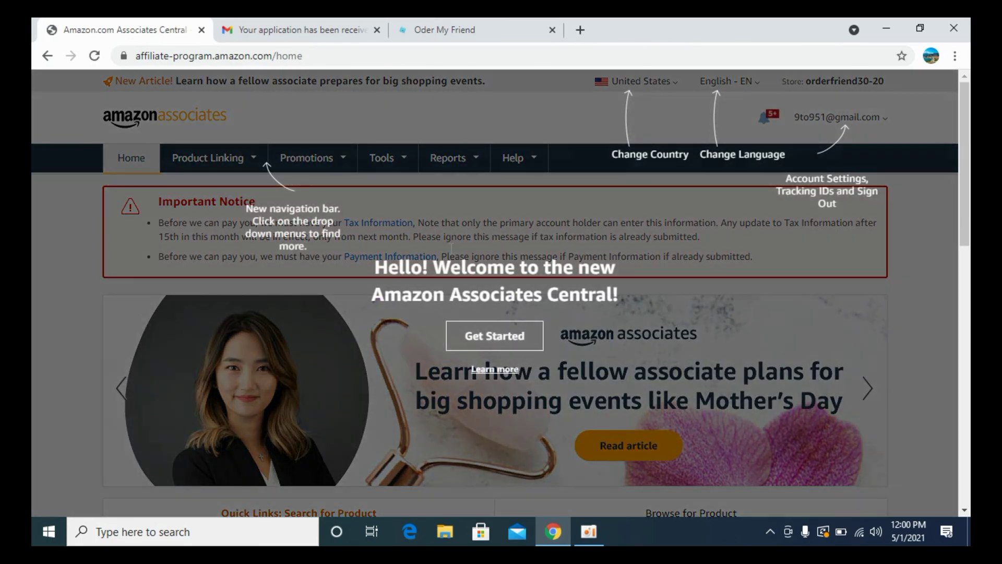
click(490, 344)
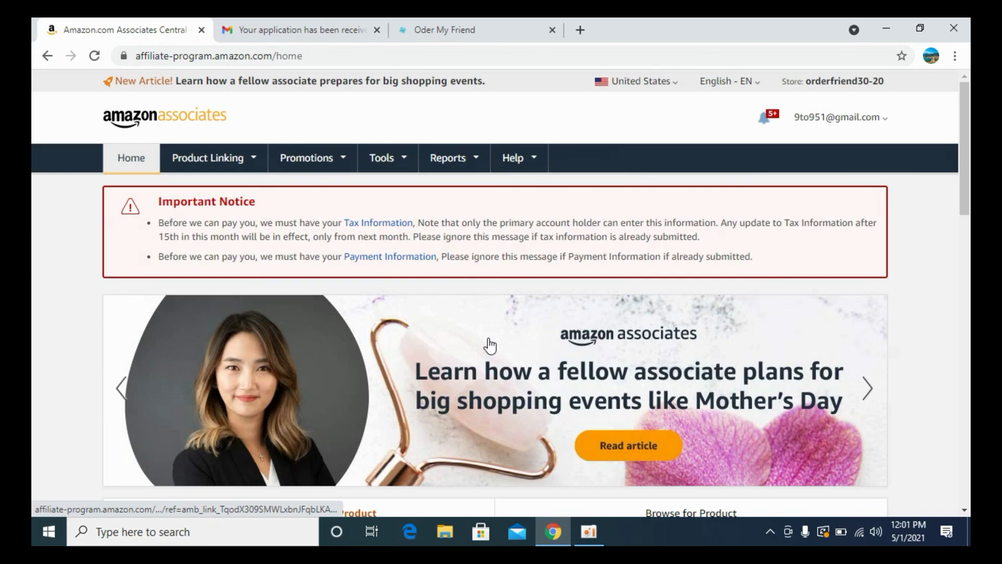
scroll(490, 345, down, 8)
scroll(490, 344, up, 2)
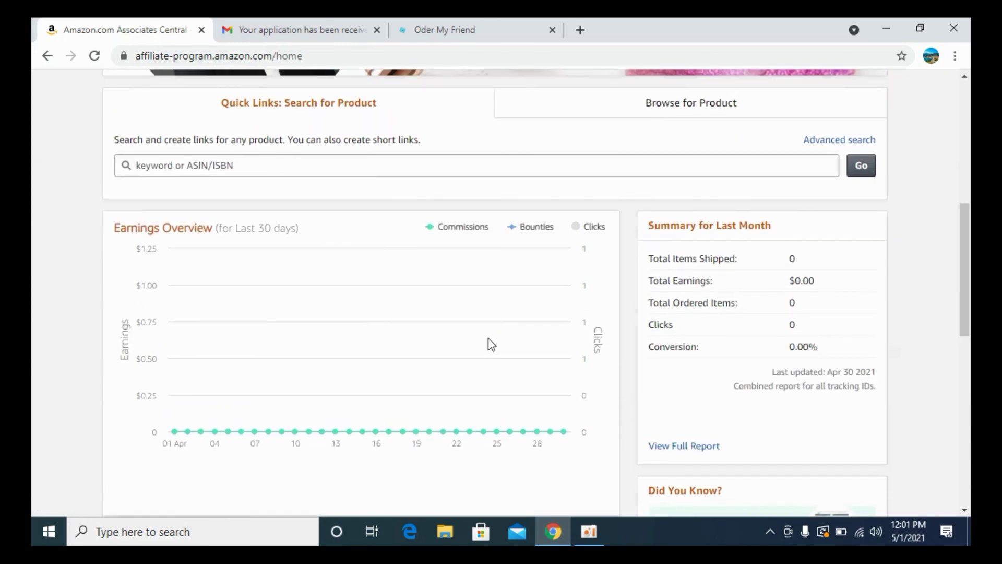
scroll(489, 344, down, 8)
scroll(491, 345, up, 10)
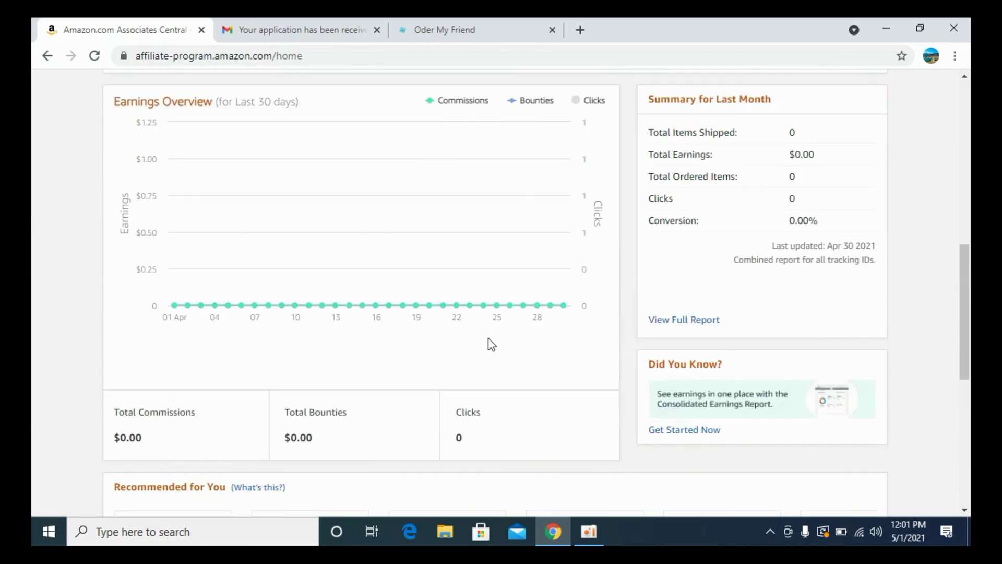